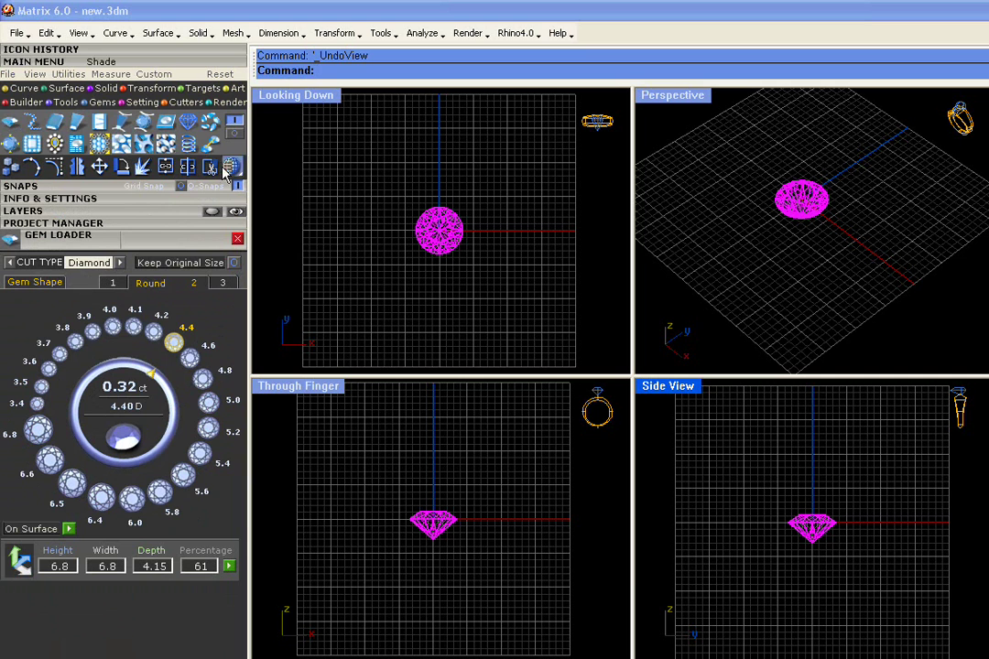
- Start the Head Builder and load the selected round diamond to generate a prong head around it
{"action": "left_click", "coordinate": [137, 102]}
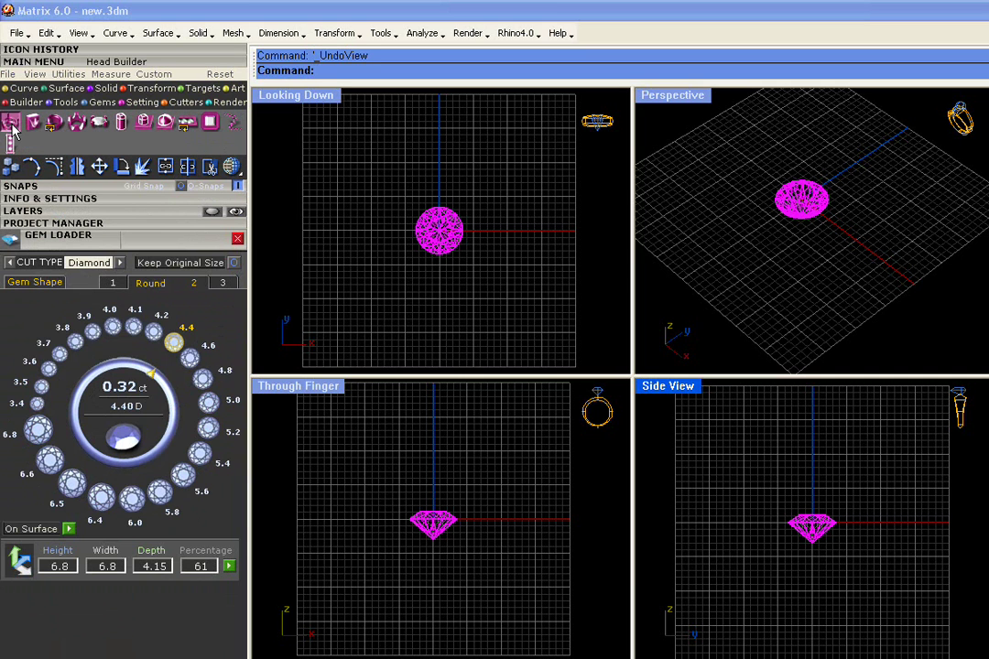
{"action": "left_click", "coordinate": [11, 124]}
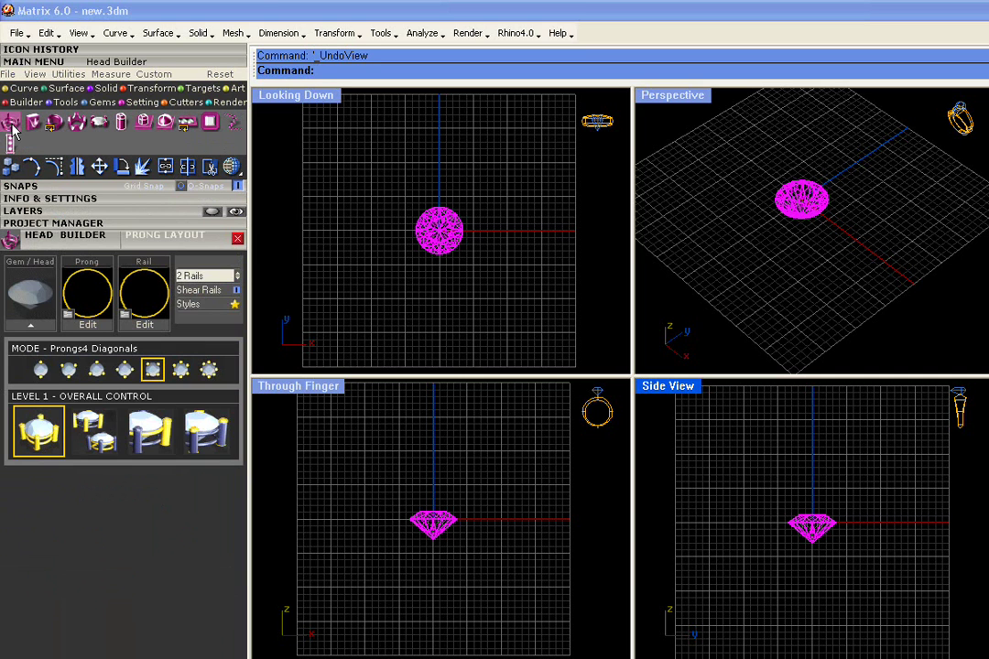
{"action": "left_click", "coordinate": [31, 328]}
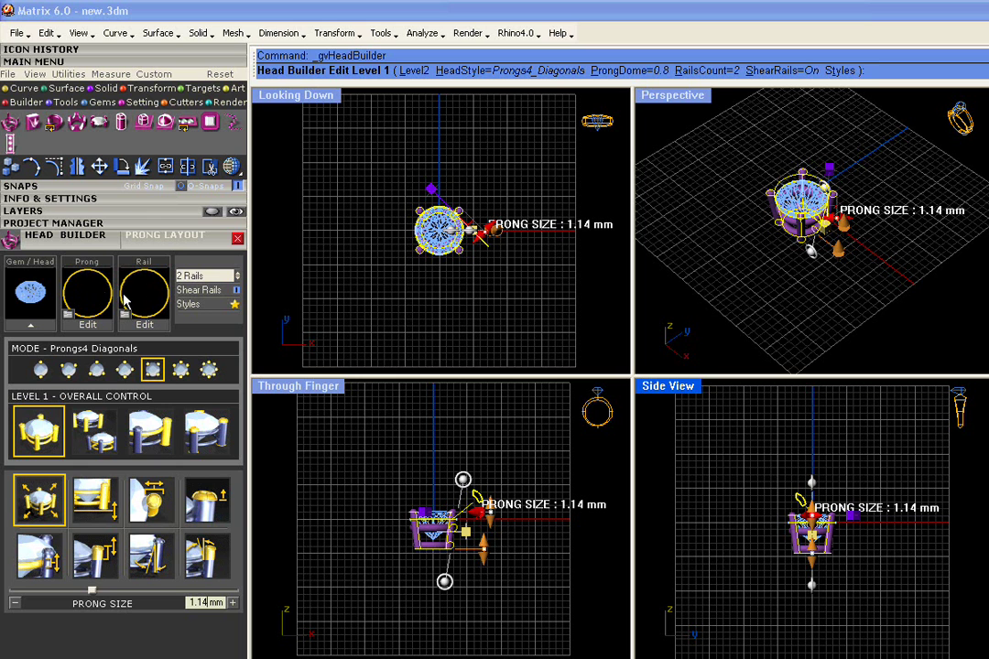
{"action": "scroll", "coordinate": [440, 229], "scroll_direction": "up", "scroll_amount": 4}
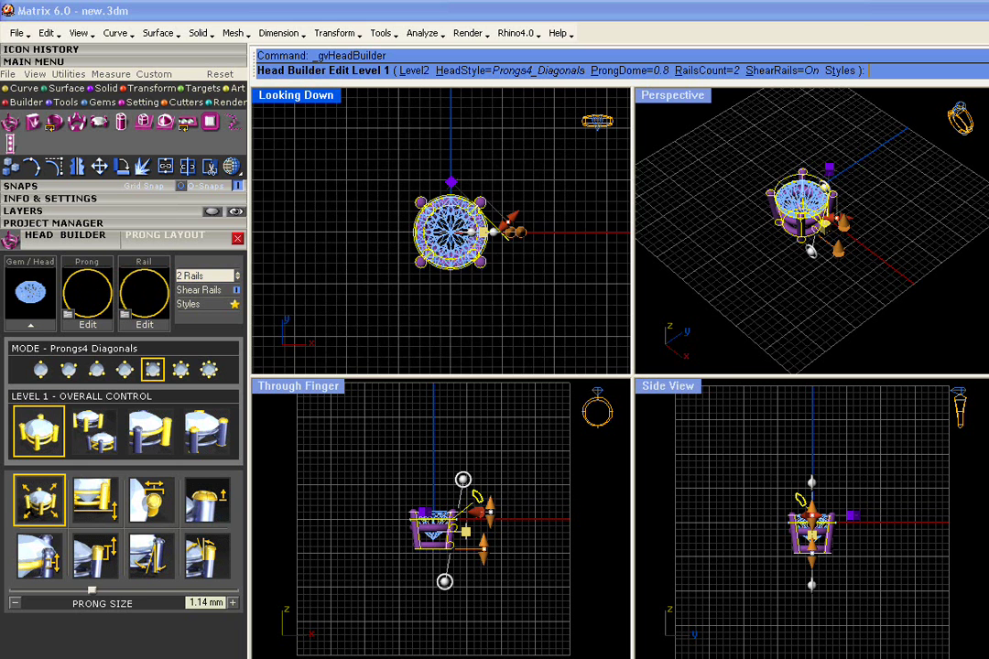
{"action": "scroll", "coordinate": [811, 211], "scroll_direction": "up", "scroll_amount": 3}
{"action": "scroll", "coordinate": [810, 210], "scroll_direction": "up", "scroll_amount": 2}
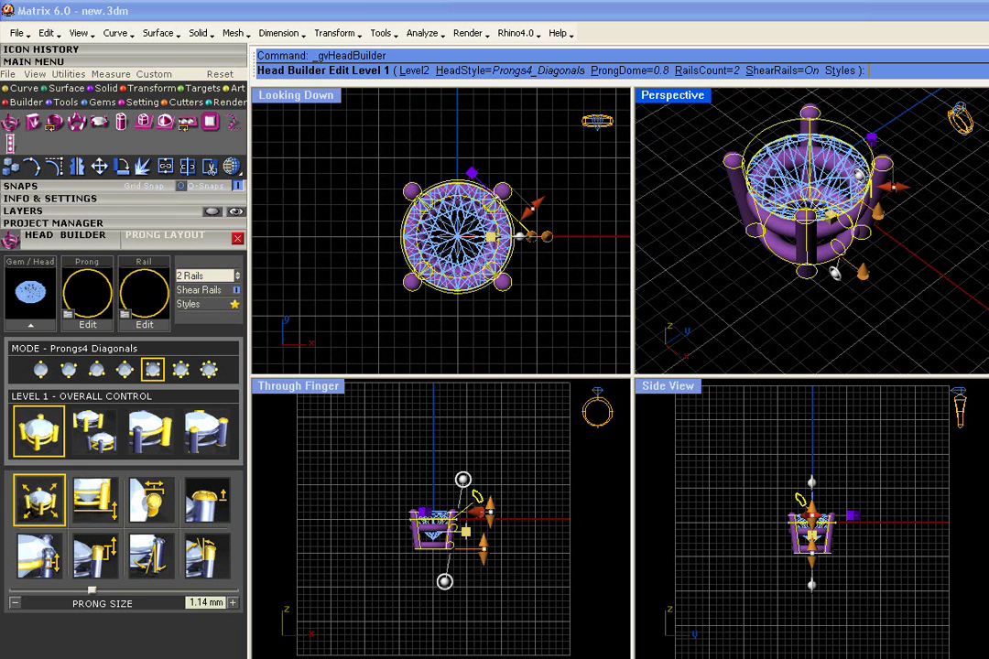
{"action": "scroll", "coordinate": [810, 517], "scroll_direction": "up", "scroll_amount": 3}
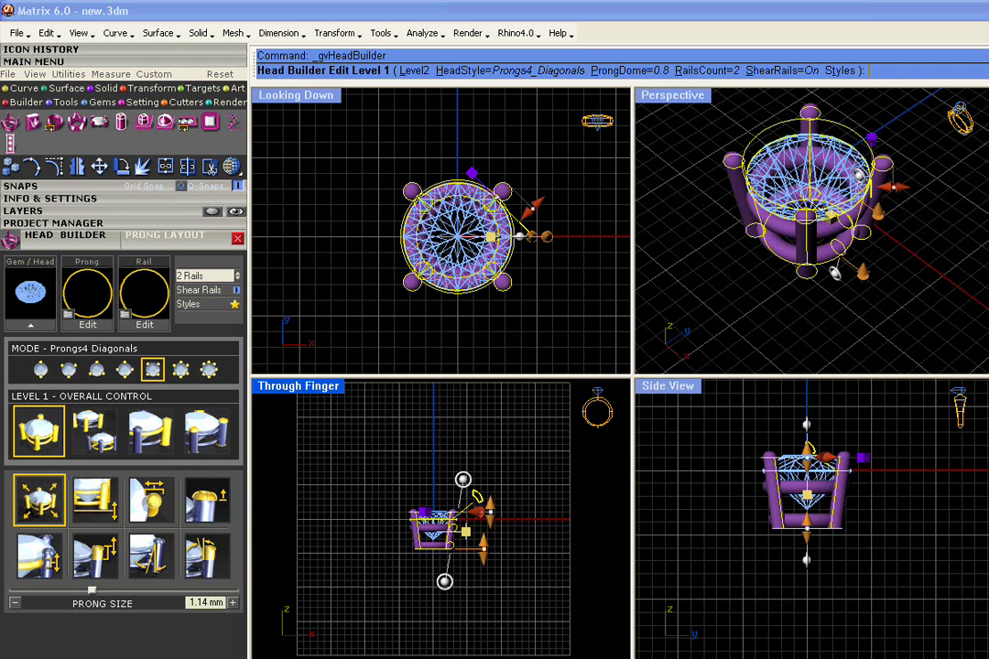
{"action": "scroll", "coordinate": [444, 527], "scroll_direction": "up", "scroll_amount": 2}
{"action": "scroll", "coordinate": [366, 446], "scroll_direction": "up", "scroll_amount": 3}
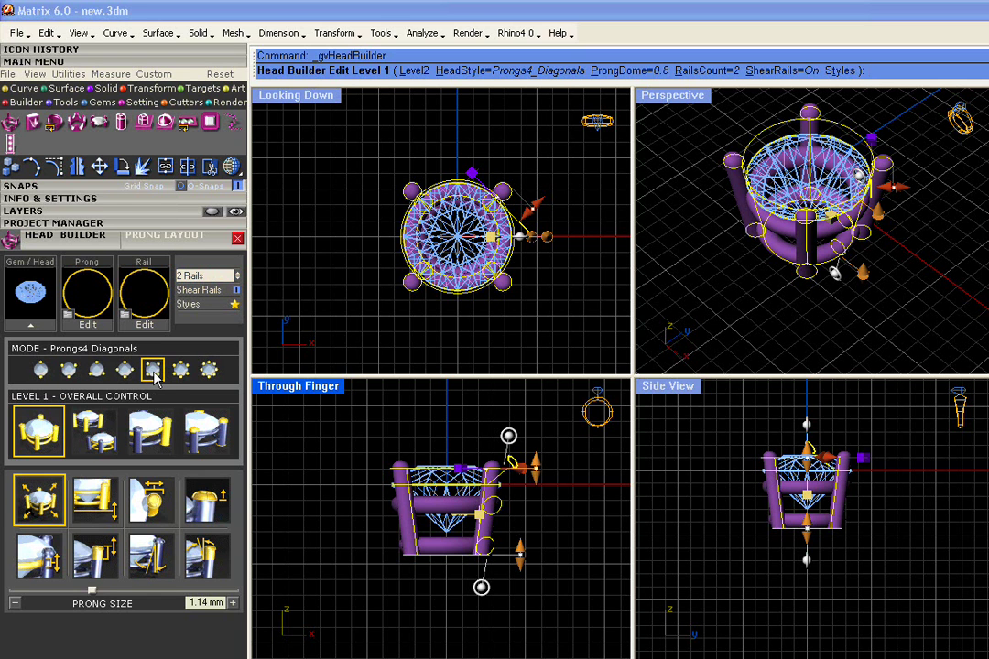
- Try the inverted three-prong and the six-prong layouts, returning to the Prongs4 Diagonals mode
{"action": "left_click", "coordinate": [95, 370]}
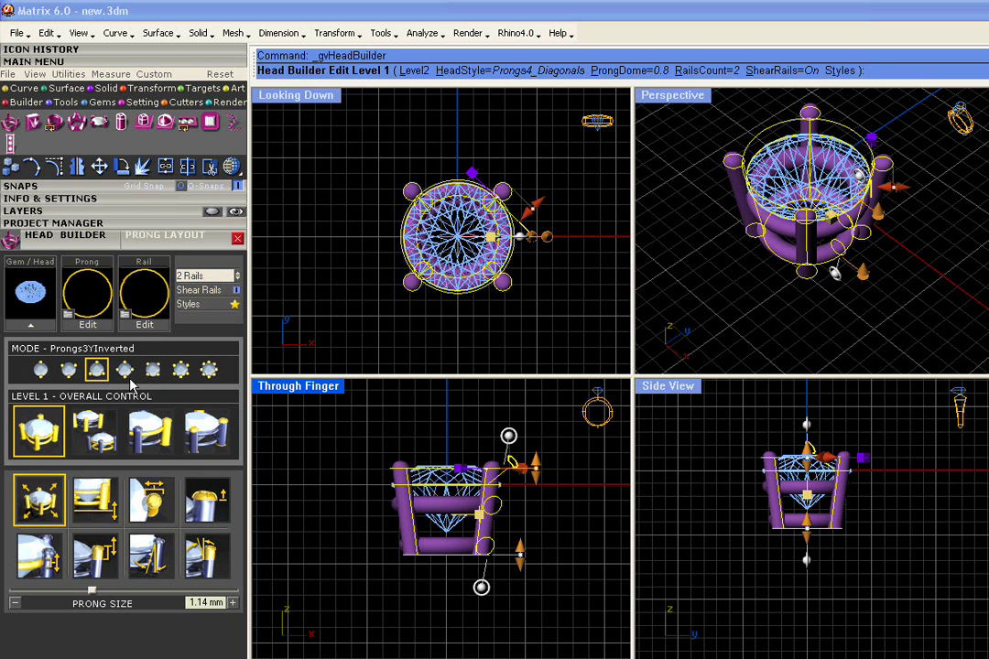
{"action": "left_click", "coordinate": [183, 372]}
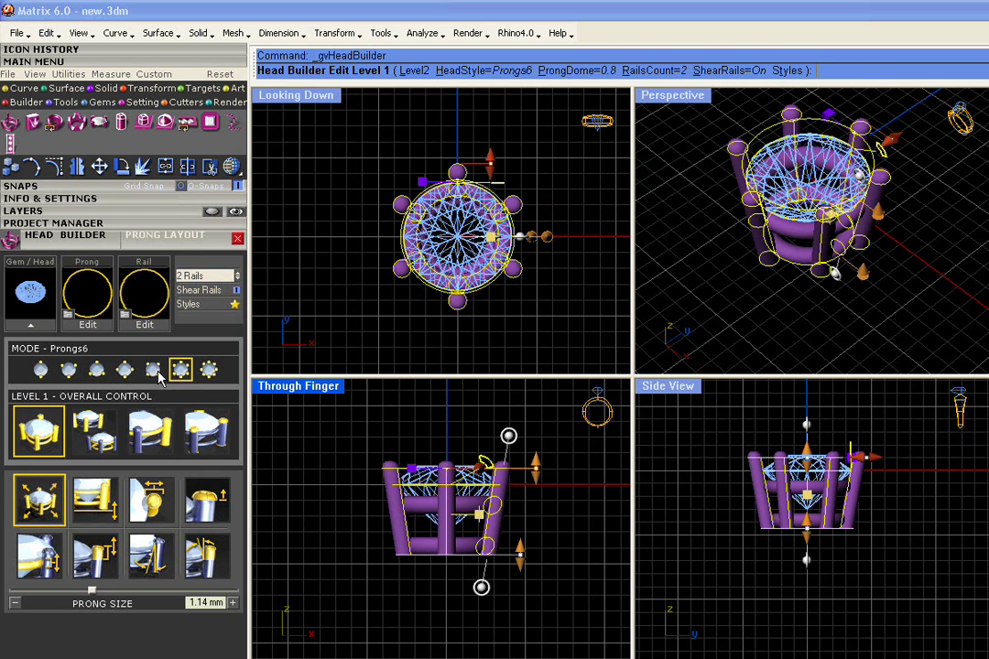
{"action": "left_click", "coordinate": [153, 370]}
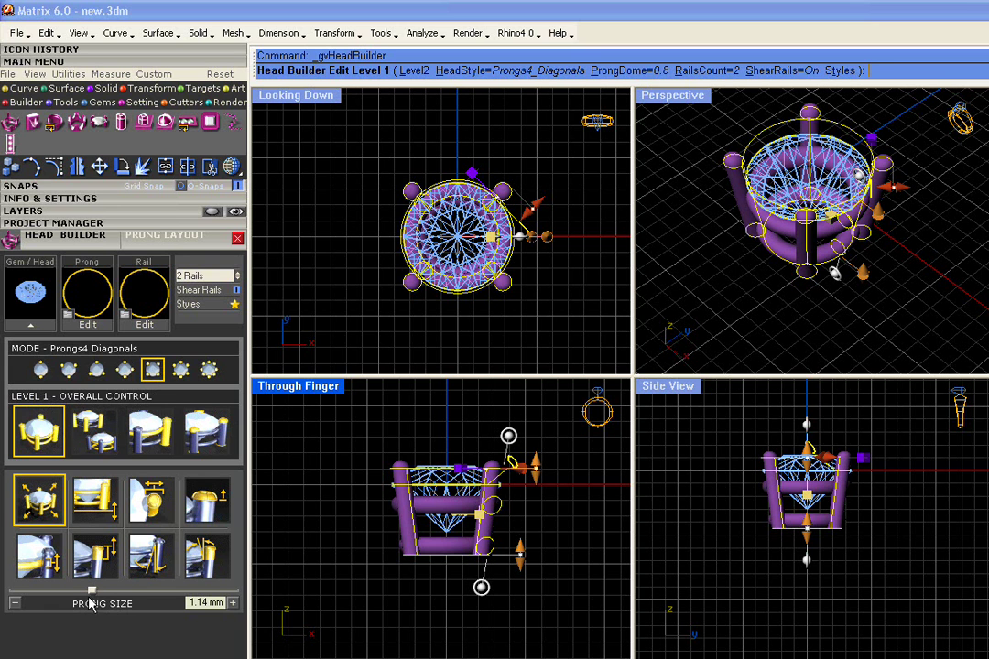
- Set the overall prong size to about 1.44 mm and lengthen the head downward below the gem
{"action": "scroll", "coordinate": [440, 224], "scroll_direction": "up", "scroll_amount": 2}
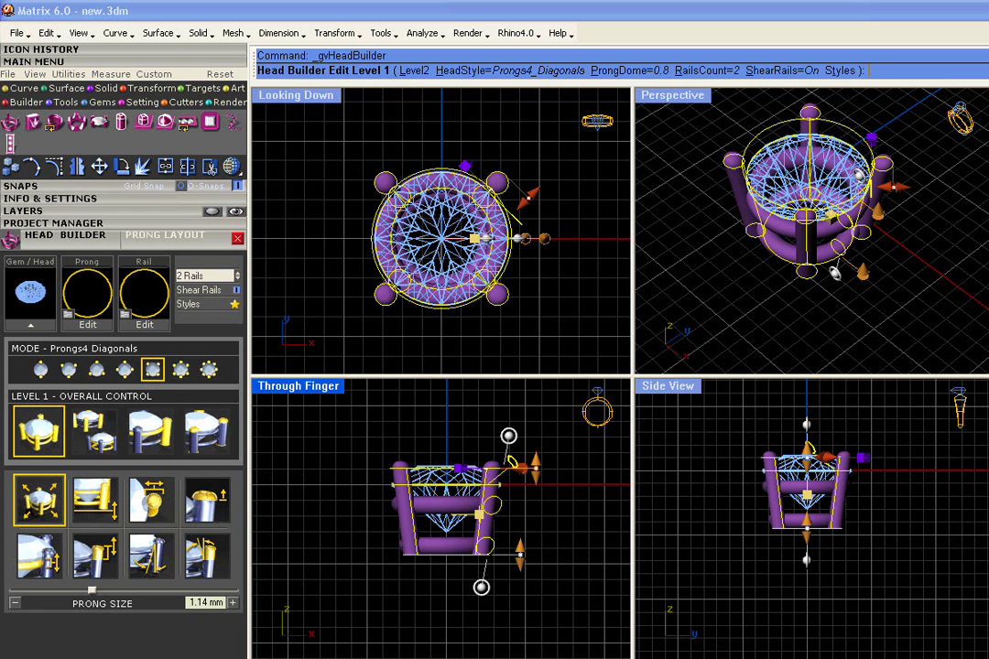
{"action": "left_click_drag", "start_coordinate": [92, 596], "coordinate": [114, 591]}
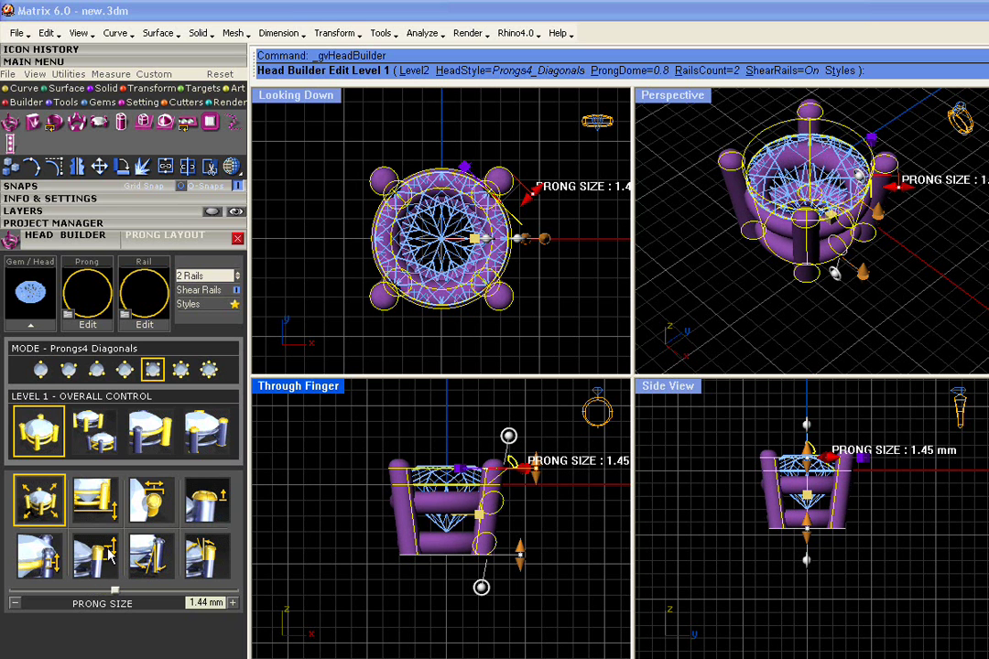
{"action": "left_click", "coordinate": [95, 498]}
{"action": "mouse_move", "coordinate": [188, 596]}
{"action": "left_mouse_down"}
{"action": "mouse_move", "coordinate": [145, 597]}
{"action": "mouse_move", "coordinate": [187, 599]}
{"action": "mouse_move", "coordinate": [171, 599]}
{"action": "left_mouse_up"}
- Set the overall prong nudge to 0.27 mm and open the prong dome setting
{"action": "left_click", "coordinate": [158, 512]}
{"action": "mouse_move", "coordinate": [130, 593]}
{"action": "left_mouse_down"}
{"action": "mouse_move", "coordinate": [148, 594]}
{"action": "mouse_move", "coordinate": [130, 595]}
{"action": "mouse_move", "coordinate": [139, 593]}
{"action": "left_mouse_up"}
{"action": "left_click", "coordinate": [208, 513]}
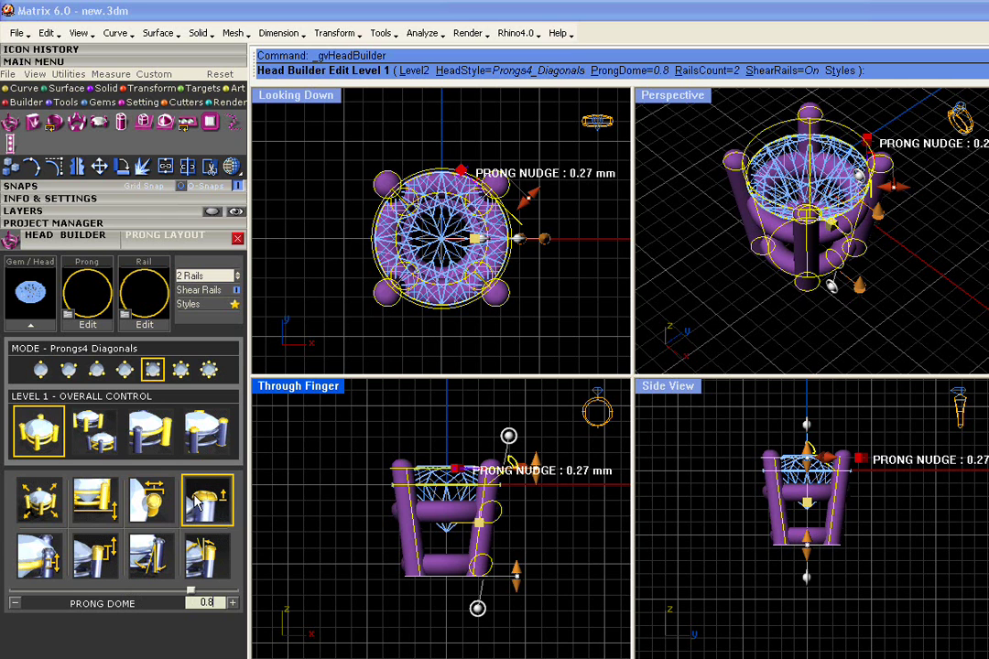
- Set the rail drop to -2.70 mm and the prong height above the girdle to about 0.79 mm
{"action": "left_click", "coordinate": [51, 572]}
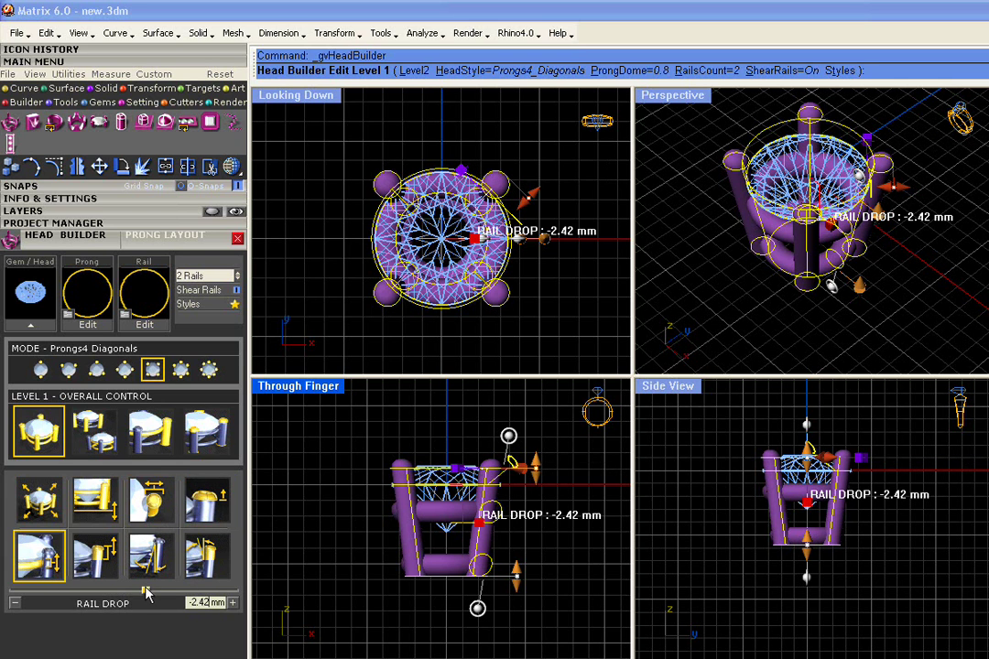
{"action": "mouse_move", "coordinate": [144, 595]}
{"action": "left_mouse_down"}
{"action": "mouse_move", "coordinate": [96, 593]}
{"action": "mouse_move", "coordinate": [149, 595]}
{"action": "mouse_move", "coordinate": [99, 595]}
{"action": "mouse_move", "coordinate": [138, 595]}
{"action": "left_mouse_up"}
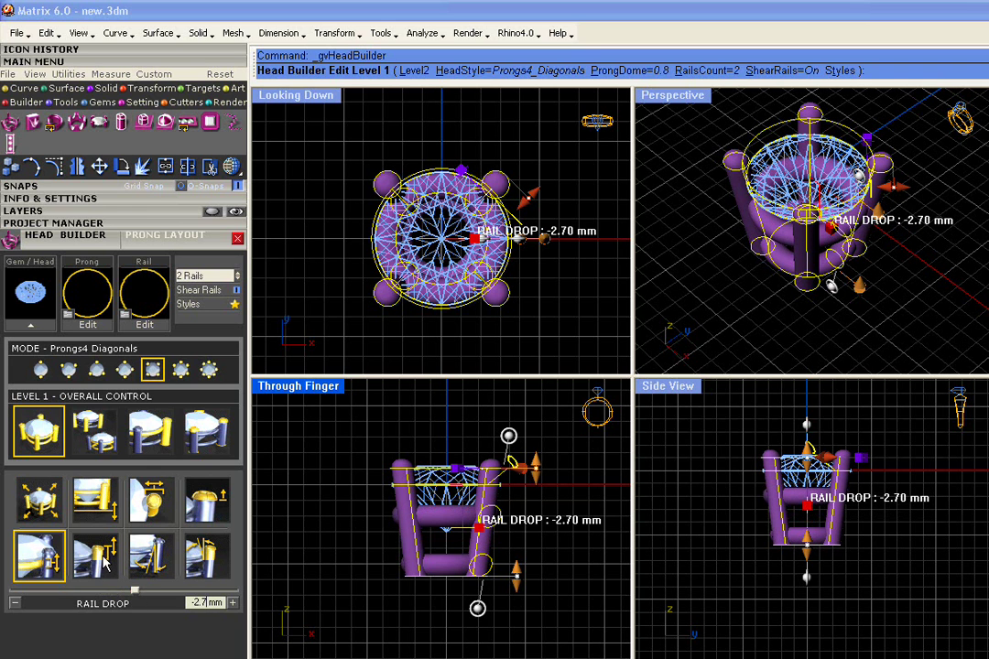
{"action": "left_click", "coordinate": [95, 554]}
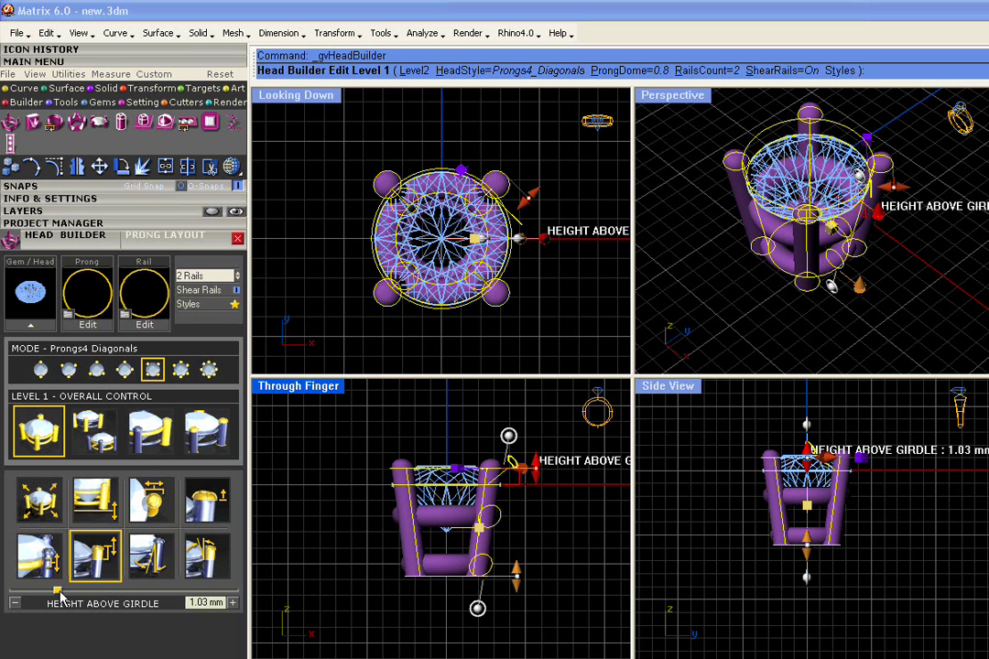
{"action": "mouse_move", "coordinate": [61, 596]}
{"action": "left_mouse_down"}
{"action": "mouse_move", "coordinate": [111, 596]}
{"action": "mouse_move", "coordinate": [46, 596]}
{"action": "left_mouse_up"}
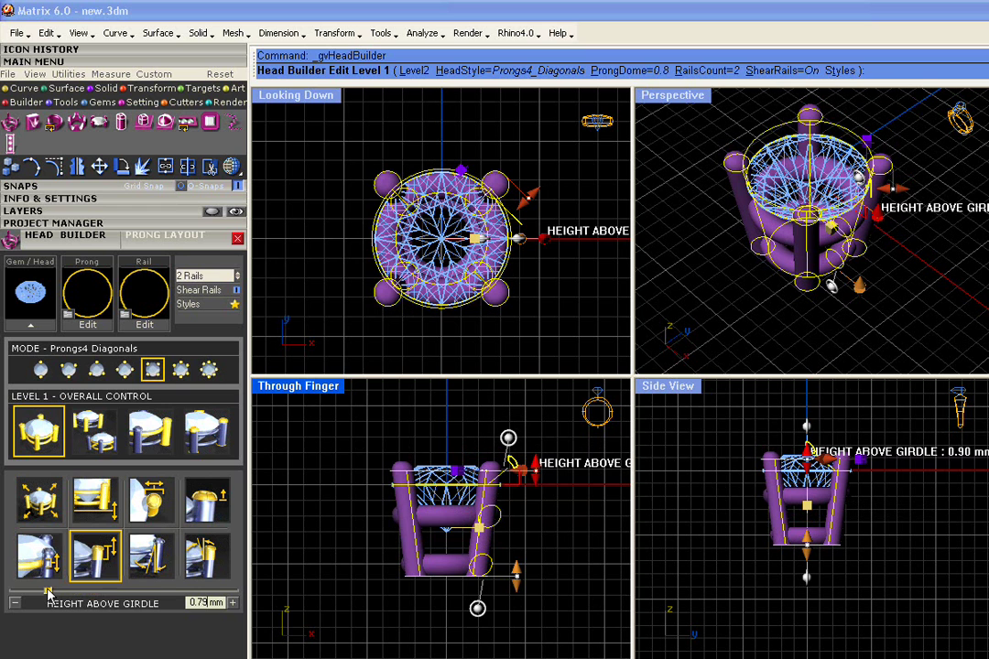
- Set the head angle to 11° and the top angle to -5.1°
{"action": "left_click", "coordinate": [152, 560]}
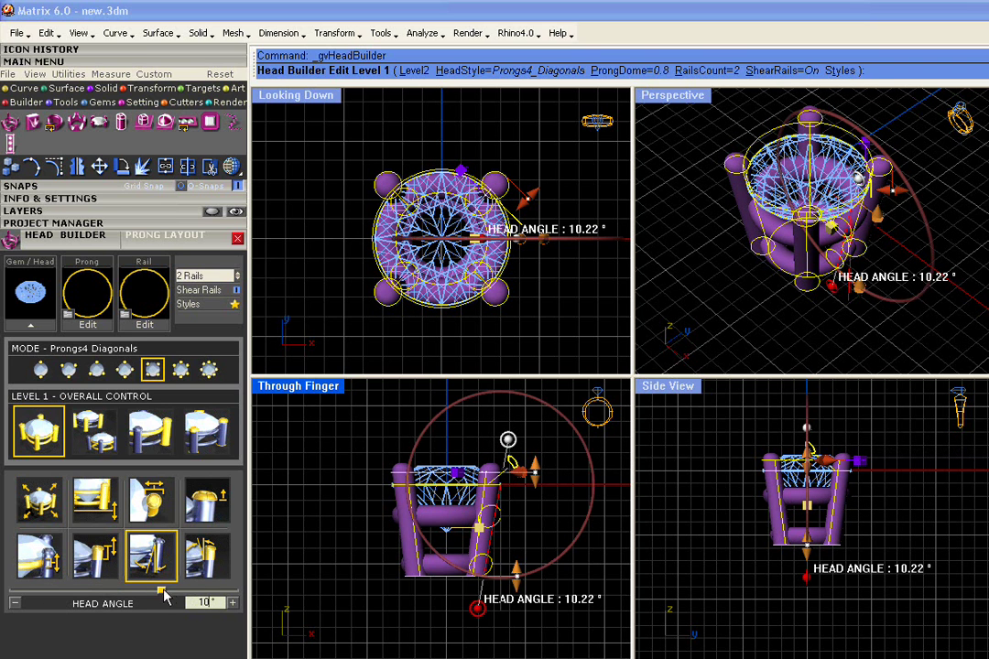
{"action": "mouse_move", "coordinate": [163, 595]}
{"action": "left_mouse_down"}
{"action": "mouse_move", "coordinate": [175, 595]}
{"action": "mouse_move", "coordinate": [153, 594]}
{"action": "mouse_move", "coordinate": [166, 593]}
{"action": "left_mouse_up"}
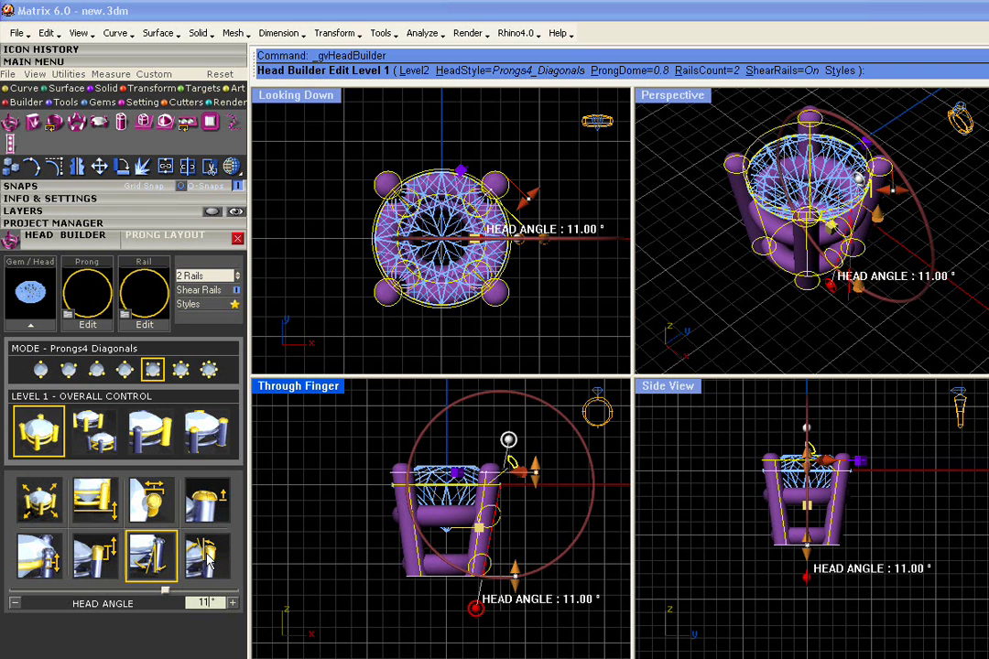
{"action": "left_click", "coordinate": [208, 560]}
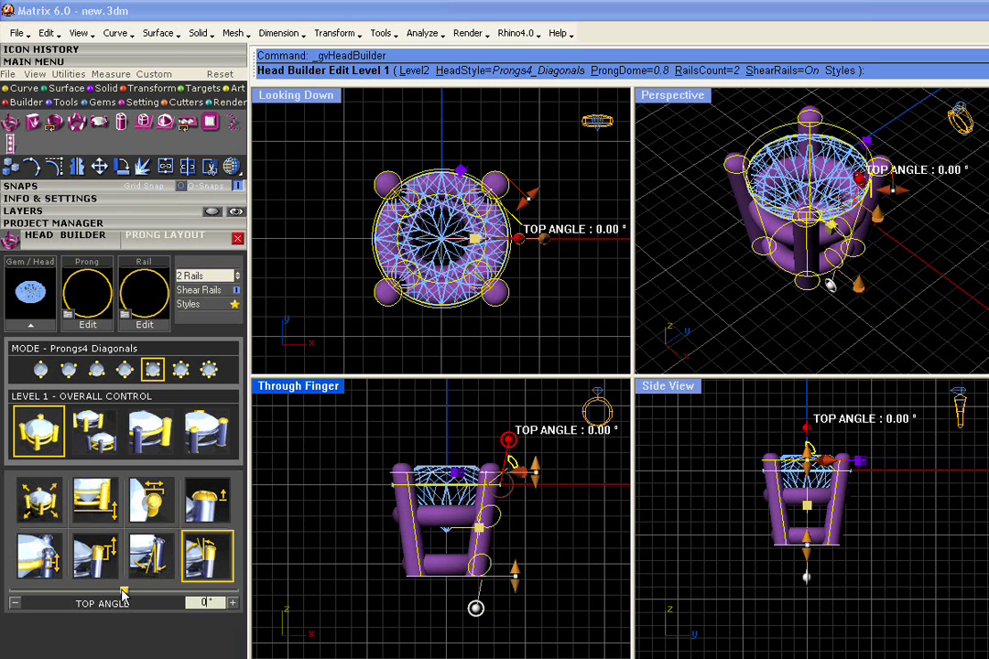
{"action": "left_click_drag", "start_coordinate": [126, 594], "coordinate": [96, 594]}
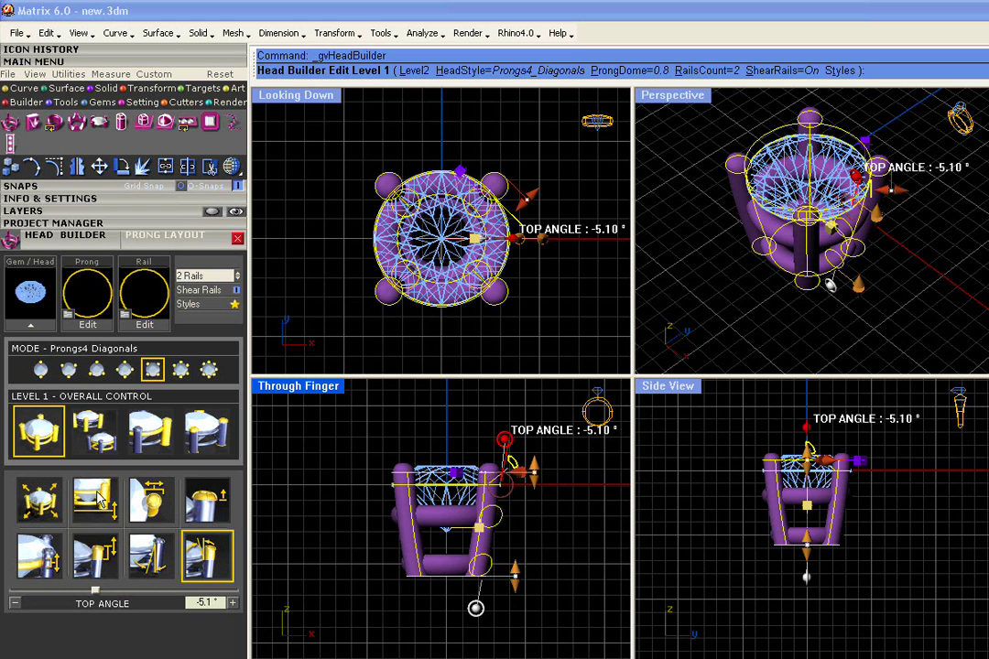
- Switch to Level 2 prong and rail editing, select the prongs and set their X size to 1.98 mm
{"action": "left_click", "coordinate": [91, 441]}
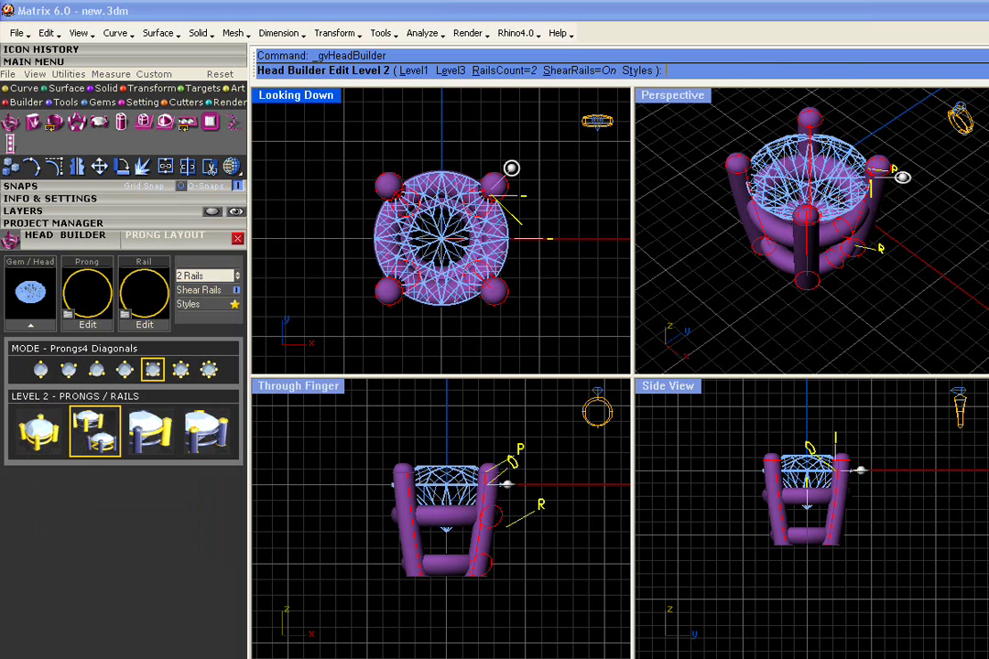
{"action": "right_click_drag", "start_coordinate": [982, 224], "coordinate": [930, 216]}
{"action": "scroll", "coordinate": [900, 157], "scroll_direction": "up", "scroll_amount": 4}
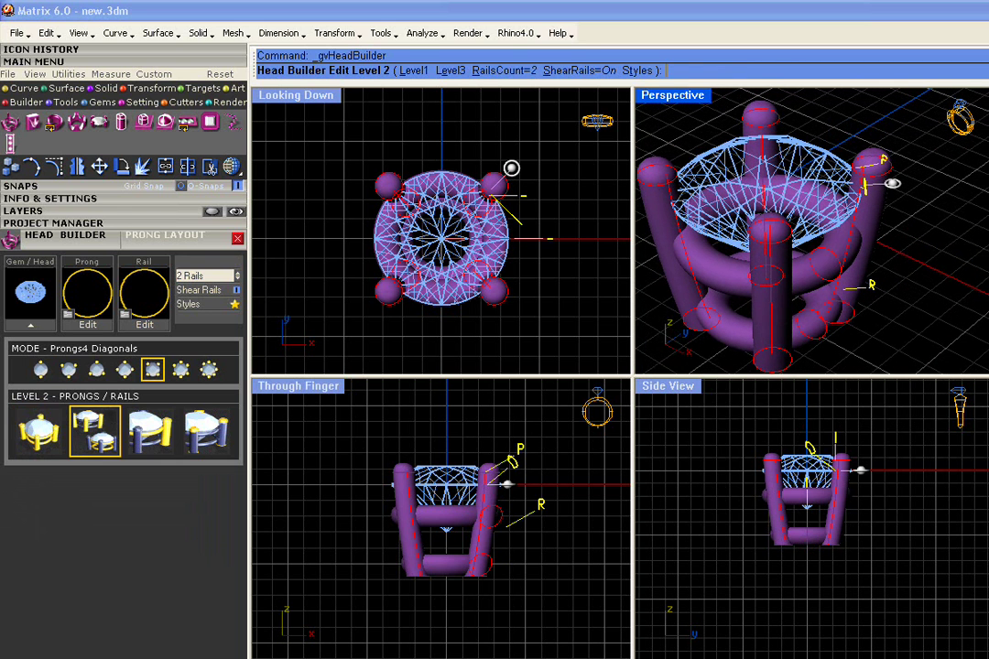
{"action": "left_click", "coordinate": [886, 160]}
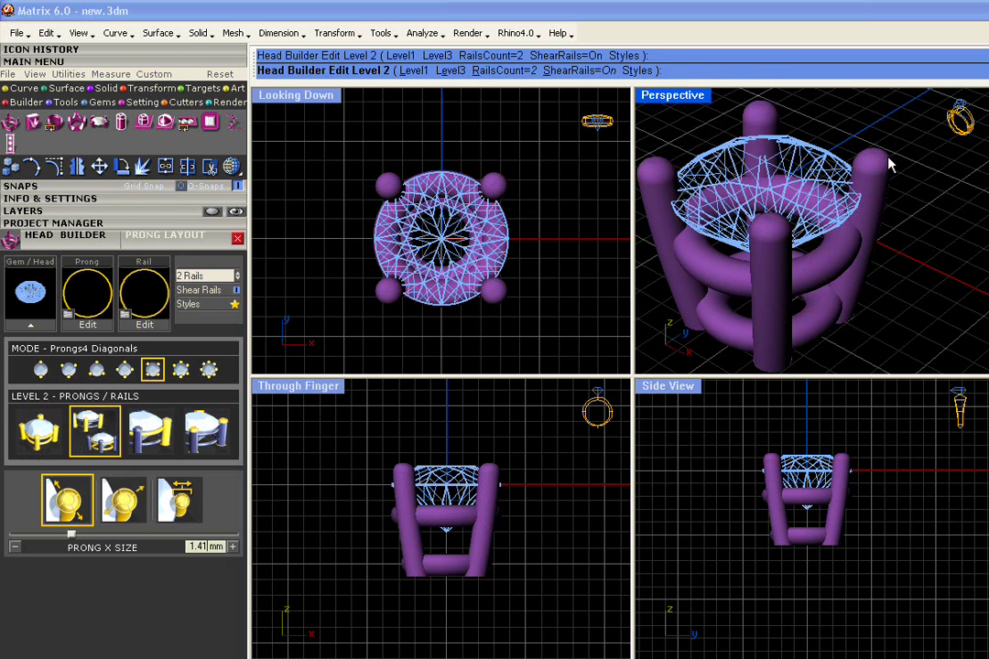
{"action": "right_click_drag", "start_coordinate": [891, 275], "coordinate": [887, 229], "text": "shift"}
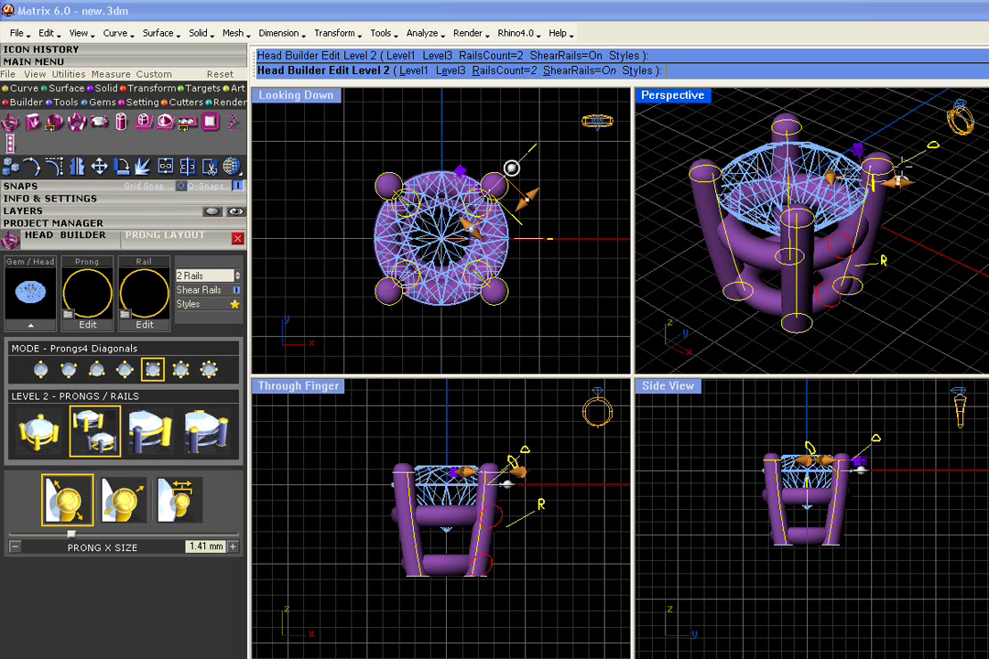
{"action": "left_click", "coordinate": [367, 336]}
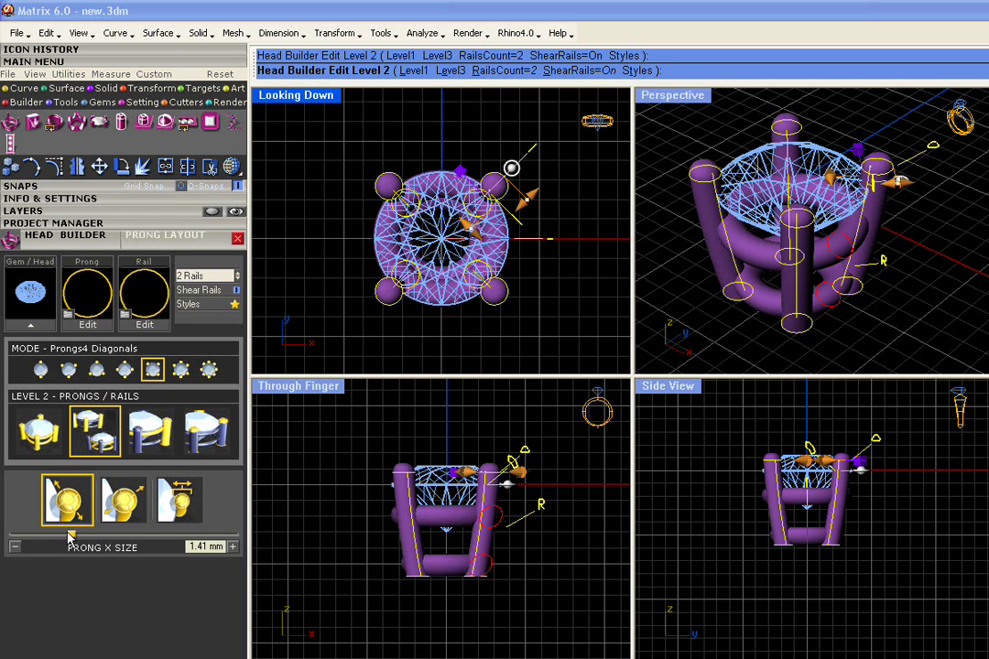
{"action": "left_click_drag", "start_coordinate": [72, 537], "coordinate": [75, 538]}
{"action": "left_click_drag", "start_coordinate": [89, 538], "coordinate": [100, 538]}
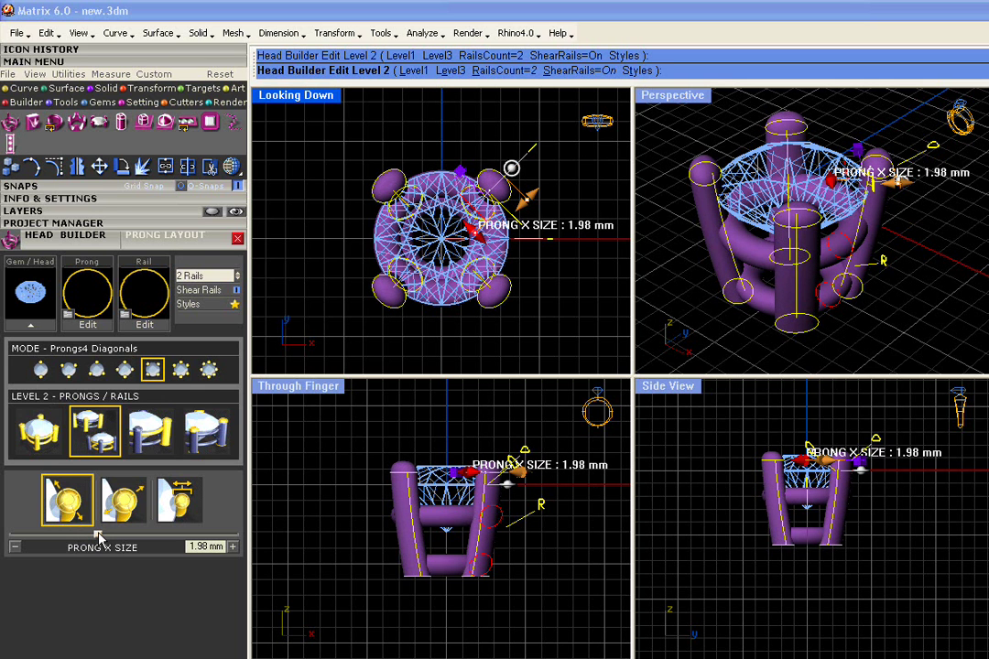
- Set the prong Y size to 1.73 mm and the prong nudge to 0.26 mm
{"action": "left_click", "coordinate": [126, 506]}
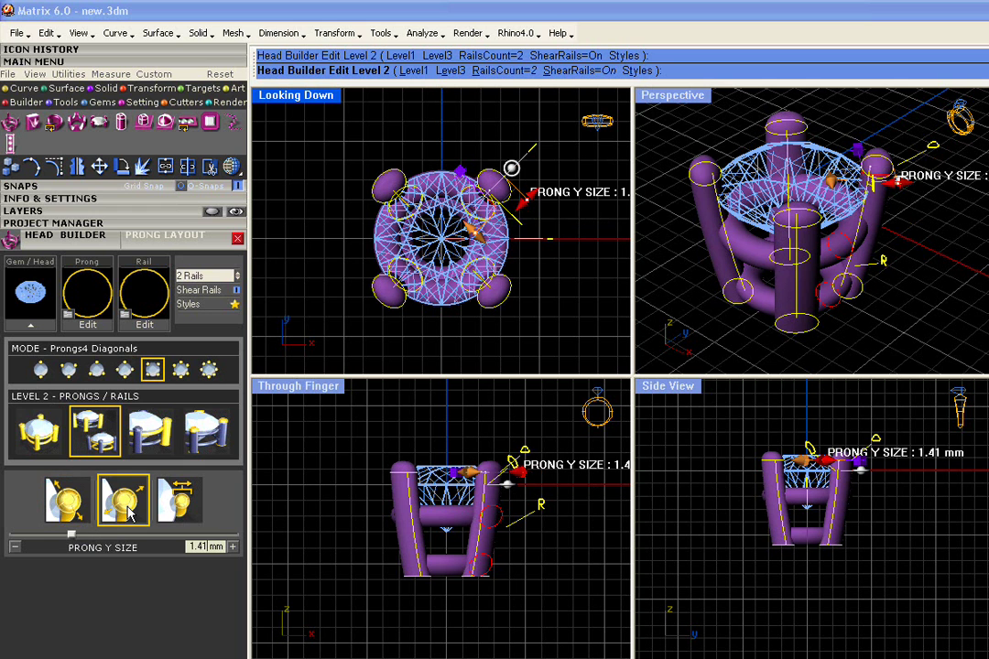
{"action": "mouse_move", "coordinate": [72, 535]}
{"action": "left_mouse_down"}
{"action": "mouse_move", "coordinate": [101, 539]}
{"action": "mouse_move", "coordinate": [77, 539]}
{"action": "mouse_move", "coordinate": [86, 539]}
{"action": "left_mouse_up"}
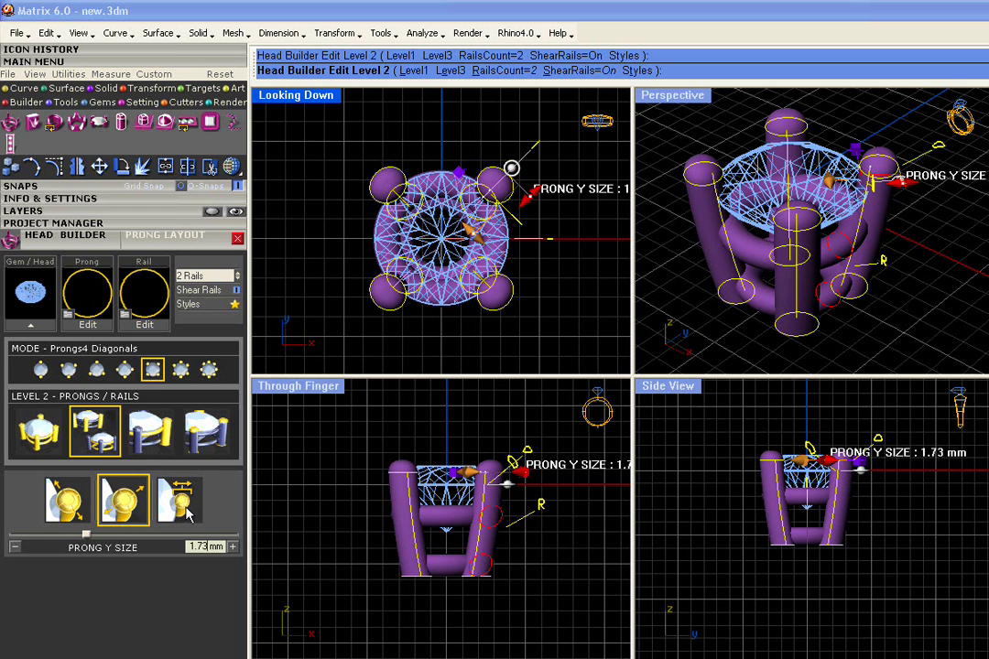
{"action": "left_click", "coordinate": [188, 515]}
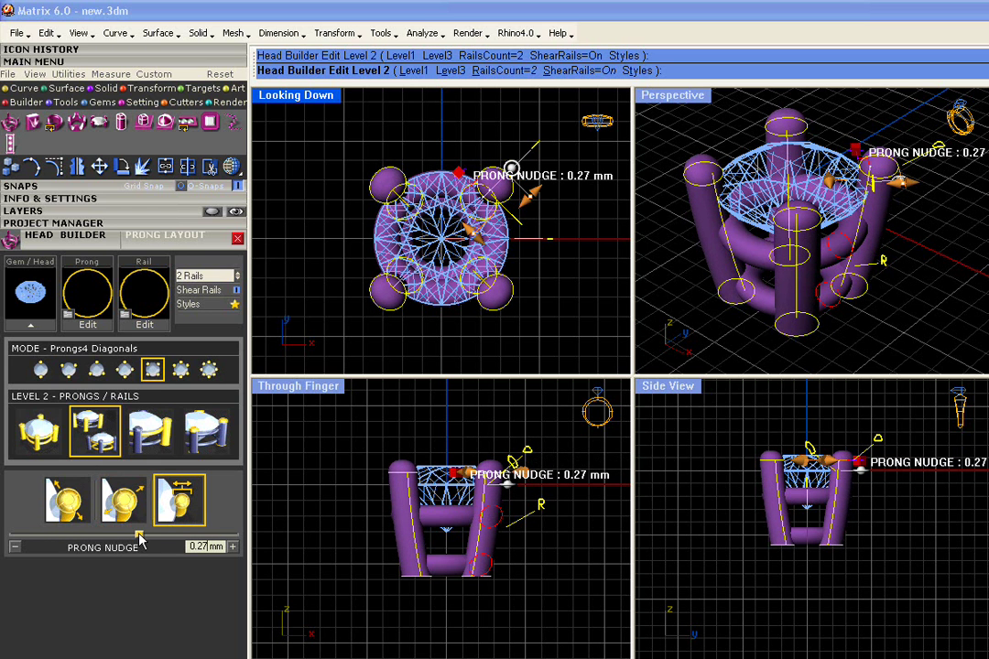
{"action": "mouse_move", "coordinate": [139, 542]}
{"action": "left_mouse_down"}
{"action": "mouse_move", "coordinate": [108, 541]}
{"action": "mouse_move", "coordinate": [139, 539]}
{"action": "left_mouse_up"}
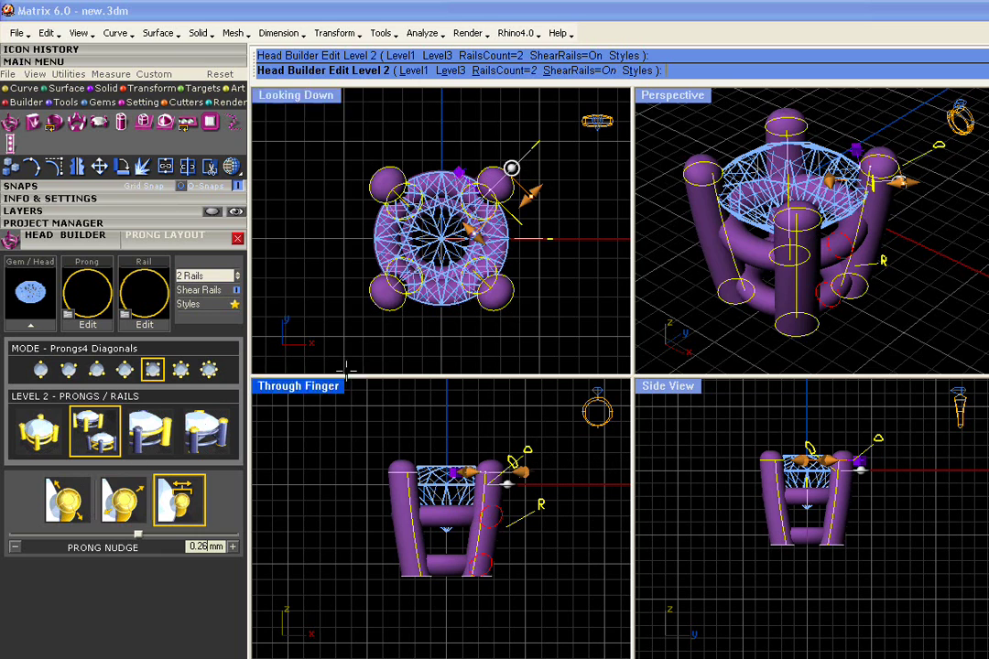
- Select the rails for Level 2 editing and set their X offset to 0.35 mm and their drop to -2.99 mm
{"action": "right_click_drag", "start_coordinate": [896, 333], "coordinate": [894, 240]}
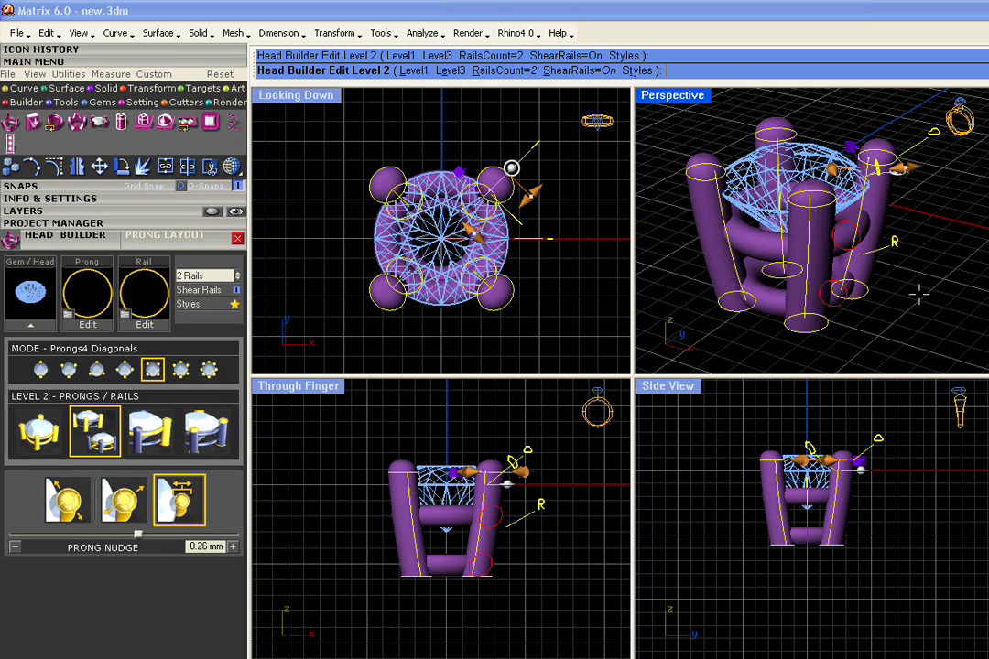
{"action": "left_click", "coordinate": [894, 239]}
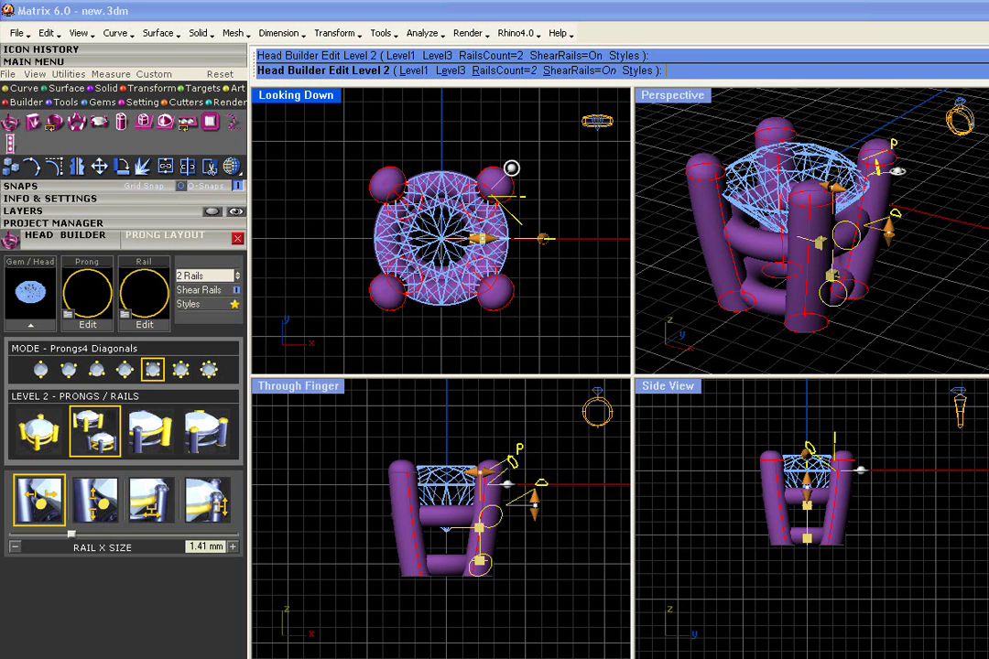
{"action": "left_click_drag", "start_coordinate": [74, 538], "coordinate": [132, 533]}
{"action": "left_click", "coordinate": [109, 513]}
{"action": "left_click", "coordinate": [153, 499]}
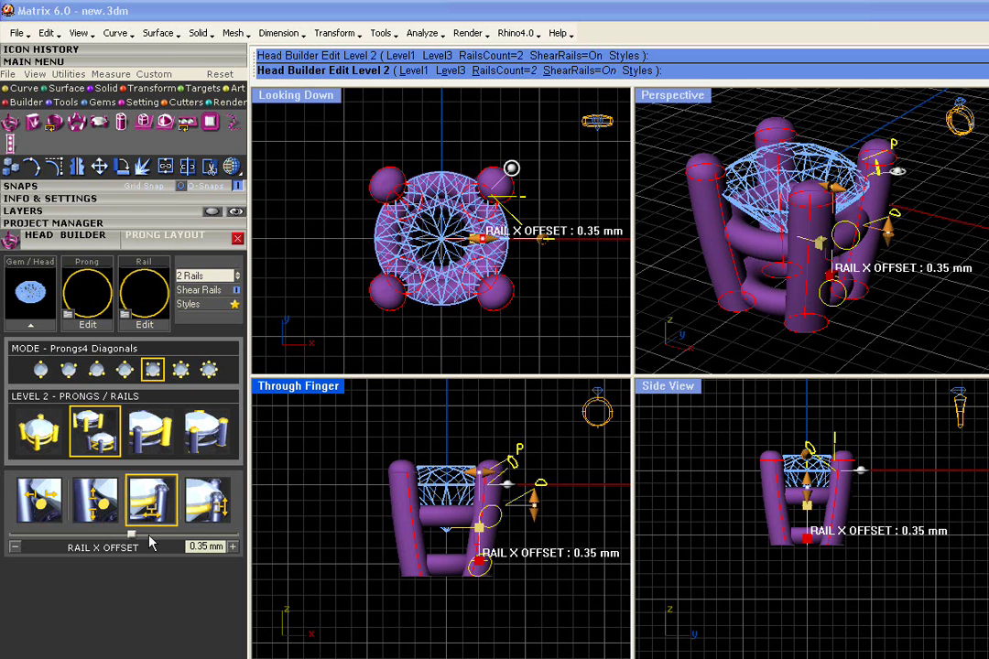
{"action": "left_click", "coordinate": [207, 500]}
{"action": "mouse_move", "coordinate": [136, 536]}
{"action": "left_mouse_down"}
{"action": "mouse_move", "coordinate": [151, 539]}
{"action": "mouse_move", "coordinate": [99, 538]}
{"action": "mouse_move", "coordinate": [125, 540]}
{"action": "left_mouse_up"}
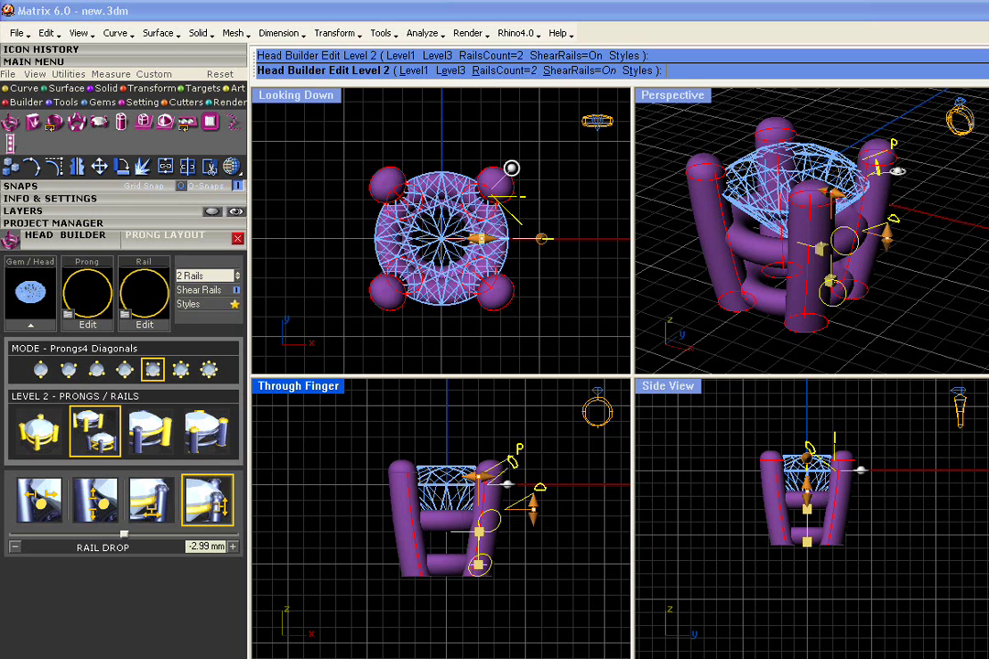
- Switch to Level 3 top and bottom prong control and select the prong tops for editing
{"action": "left_click", "coordinate": [146, 433]}
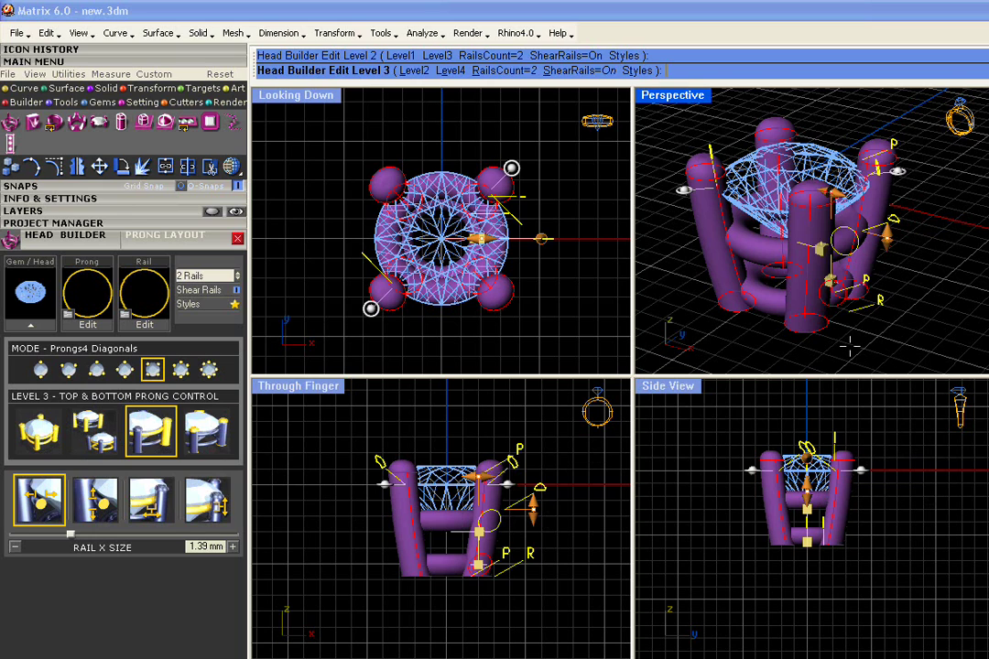
{"action": "mouse_move", "coordinate": [870, 316]}
{"action": "right_mouse_down"}
{"action": "mouse_move", "coordinate": [871, 348]}
{"action": "mouse_move", "coordinate": [884, 320]}
{"action": "mouse_move", "coordinate": [896, 332]}
{"action": "mouse_move", "coordinate": [879, 332]}
{"action": "mouse_move", "coordinate": [876, 316]}
{"action": "right_mouse_up"}
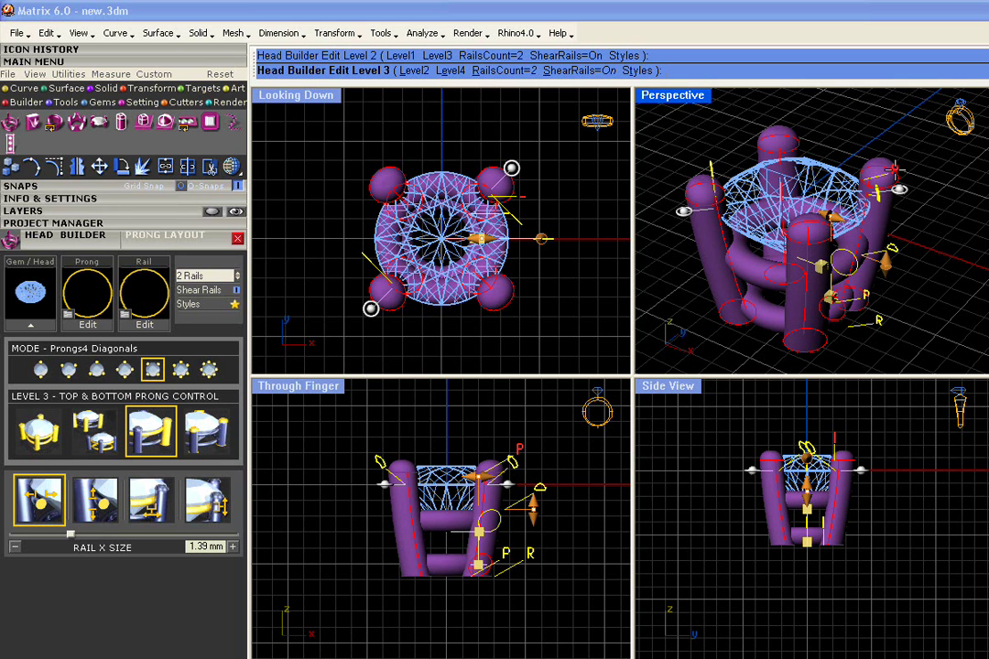
{"action": "left_click", "coordinate": [895, 169]}
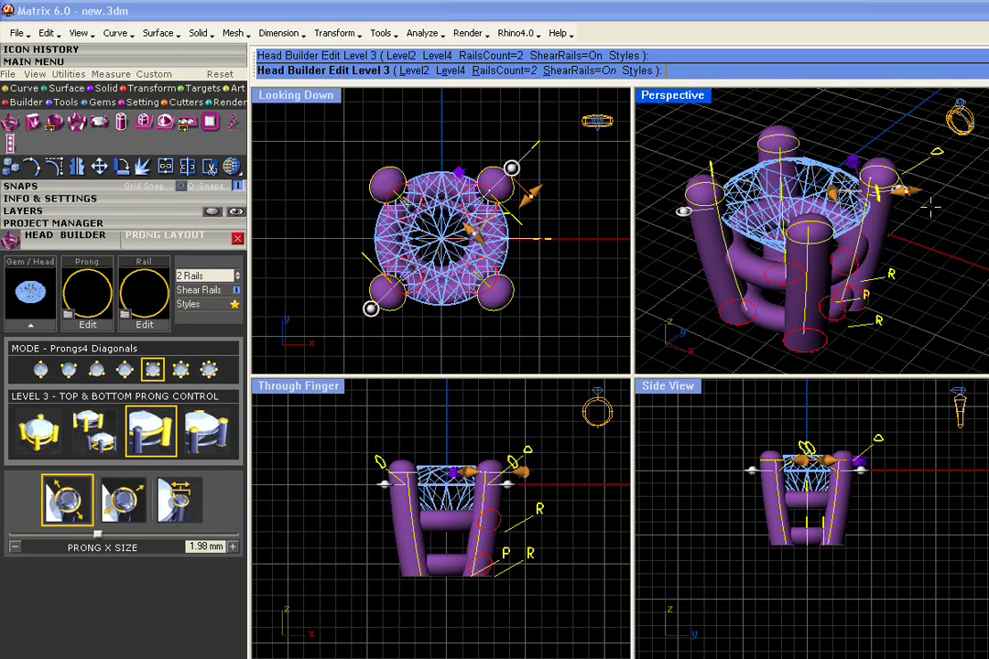
- Enlarge the prong tops to a Y size of 2.23 mm and an X size of 2.41 mm
{"action": "right_click_drag", "start_coordinate": [932, 250], "coordinate": [902, 264]}
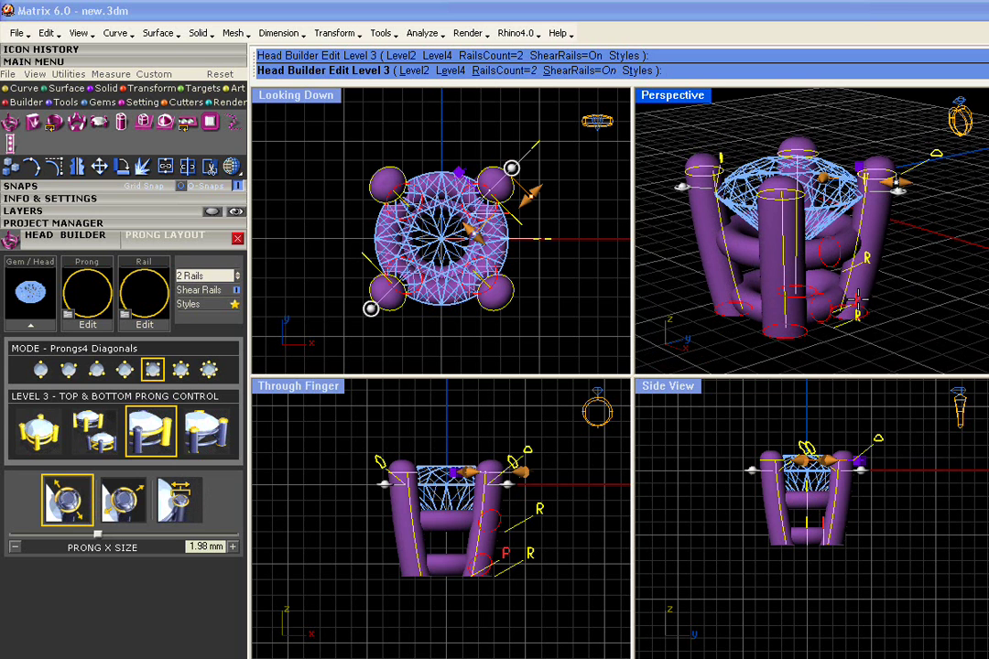
{"action": "right_click_drag", "start_coordinate": [895, 183], "coordinate": [884, 197]}
{"action": "scroll", "coordinate": [885, 194], "scroll_direction": "up", "scroll_amount": 5}
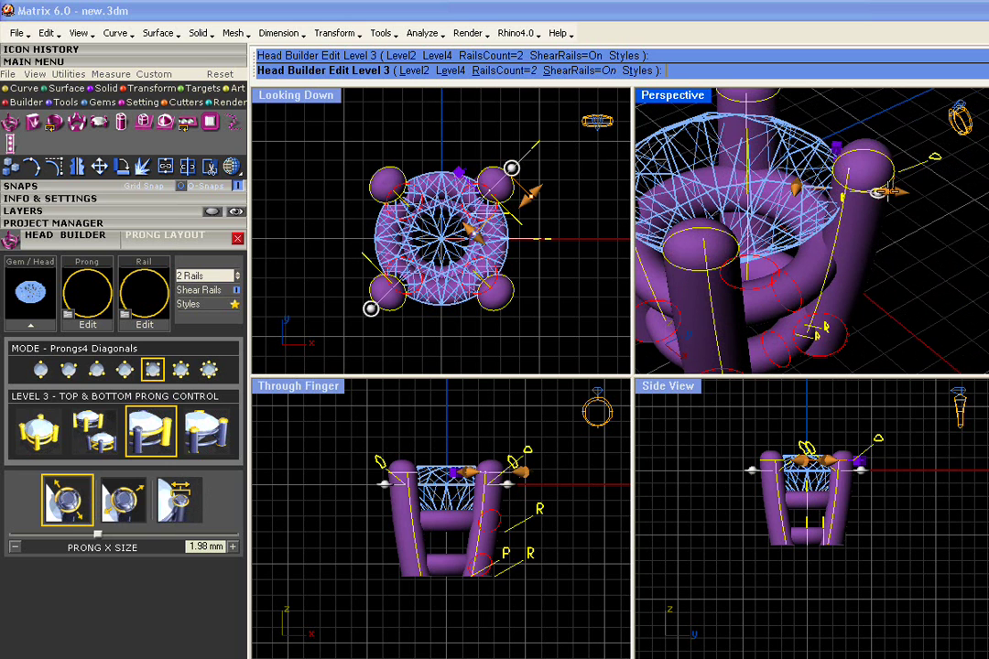
{"action": "left_click_drag", "start_coordinate": [877, 193], "coordinate": [878, 193]}
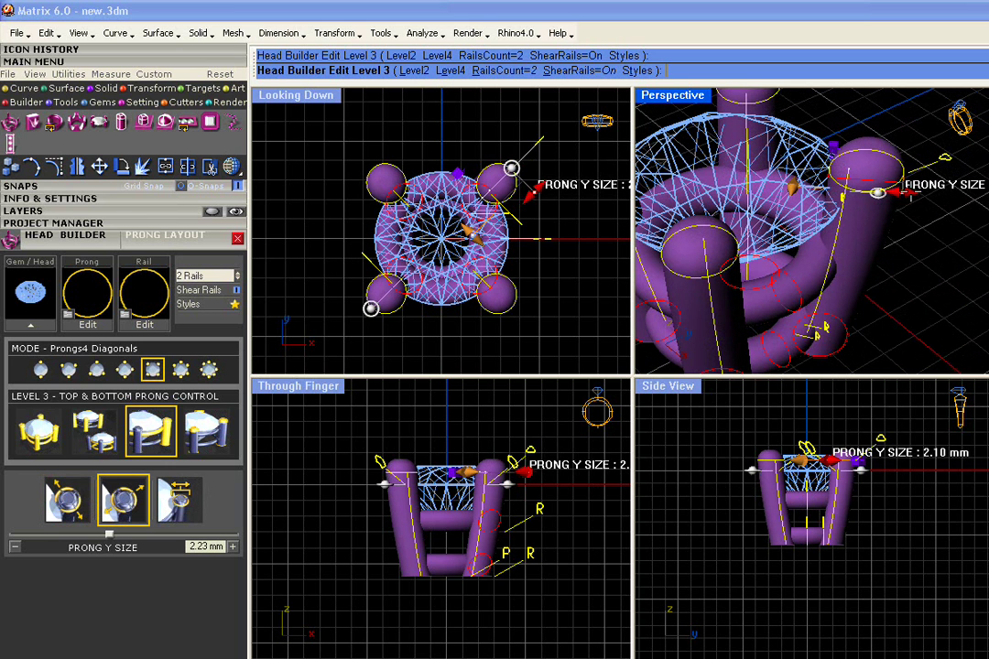
{"action": "left_click", "coordinate": [790, 184]}
{"action": "left_click_drag", "start_coordinate": [790, 186], "coordinate": [791, 193]}
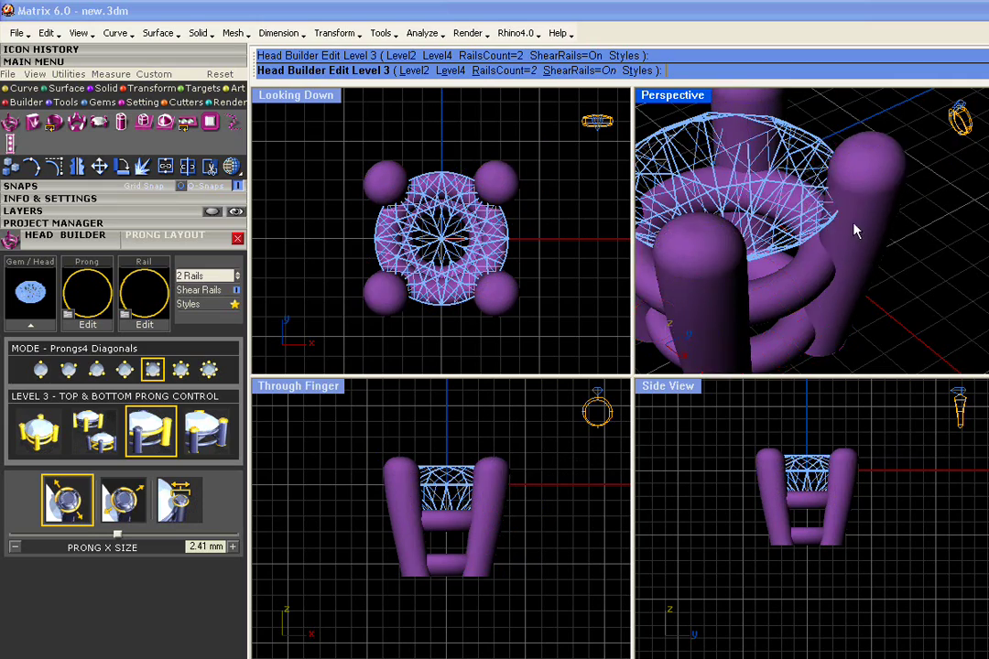
- Rotate the tops of one mirrored prong pair around the gem to a prong angle of about 17.83°
{"action": "scroll", "coordinate": [853, 230], "scroll_direction": "down", "scroll_amount": 5}
{"action": "right_click_drag", "start_coordinate": [854, 231], "coordinate": [905, 283]}
{"action": "scroll", "coordinate": [871, 205], "scroll_direction": "up", "scroll_amount": 5}
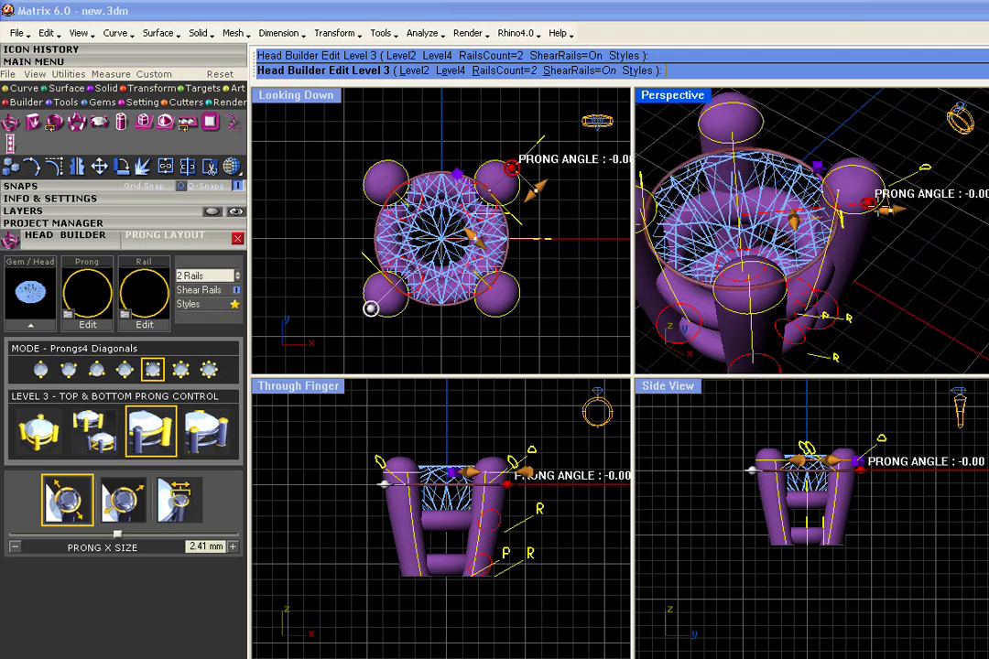
{"action": "scroll", "coordinate": [871, 205], "scroll_direction": "down", "scroll_amount": 4}
{"action": "mouse_move", "coordinate": [884, 202]}
{"action": "left_mouse_down"}
{"action": "mouse_move", "coordinate": [870, 176]}
{"action": "mouse_move", "coordinate": [882, 195]}
{"action": "left_mouse_up"}
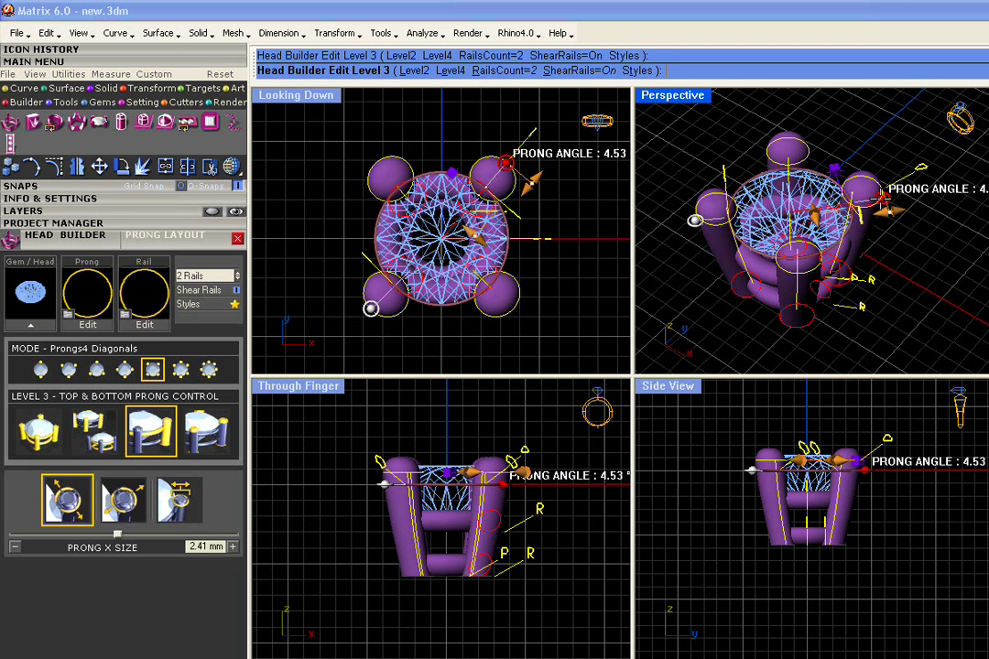
{"action": "left_click_drag", "start_coordinate": [876, 187], "coordinate": [875, 183]}
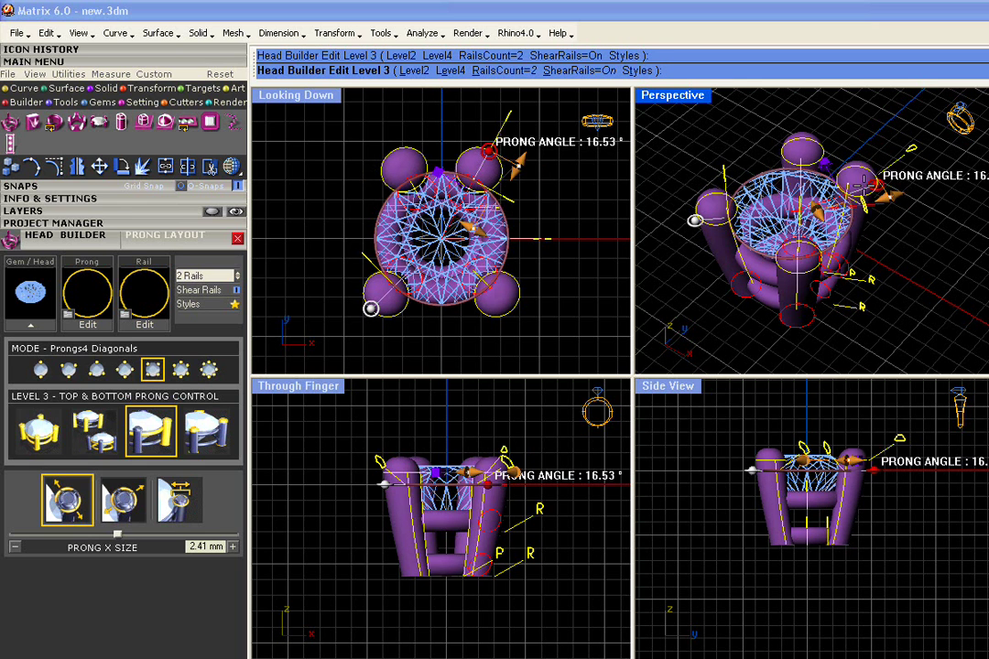
{"action": "left_click", "coordinate": [695, 221]}
{"action": "right_click_drag", "start_coordinate": [692, 262], "coordinate": [694, 280]}
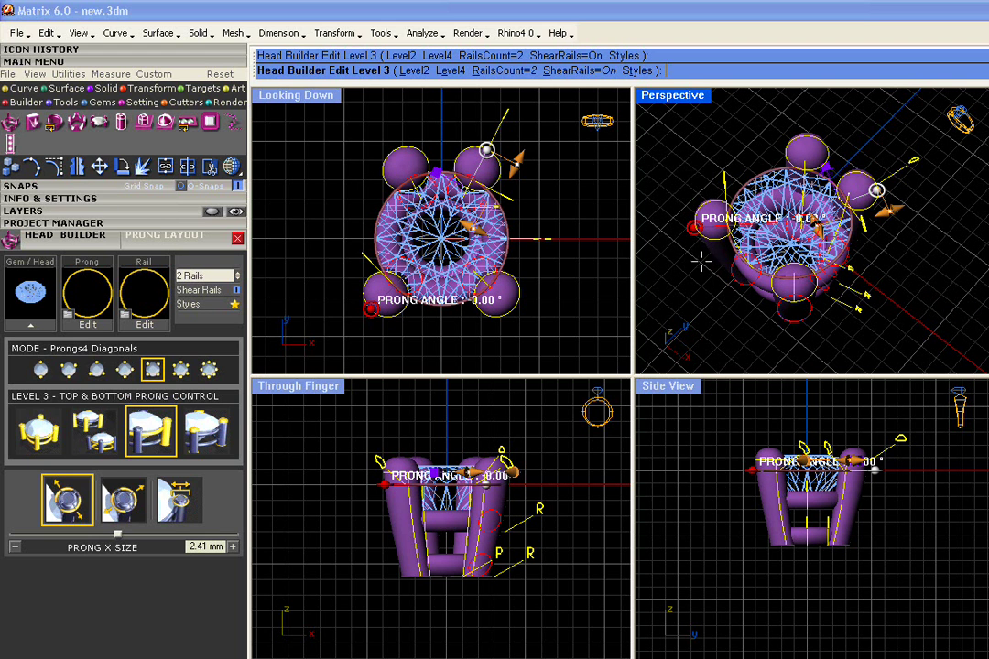
{"action": "left_click", "coordinate": [694, 254]}
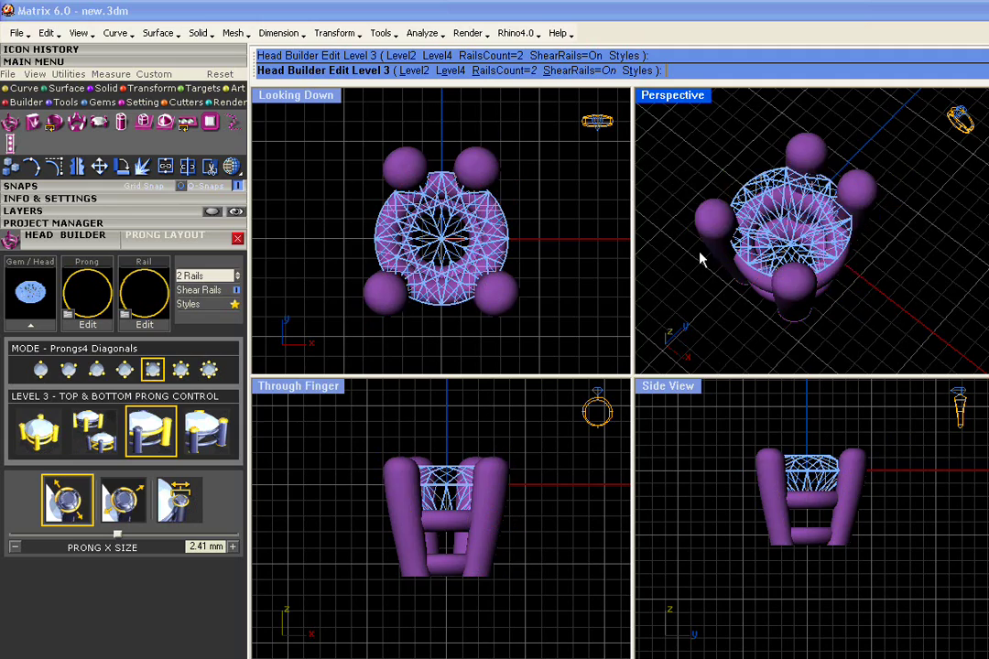
- Select the upper rail on its own and increase its Y size
{"action": "right_click_drag", "start_coordinate": [739, 316], "coordinate": [785, 242]}
{"action": "right_click_drag", "start_coordinate": [785, 195], "coordinate": [748, 167]}
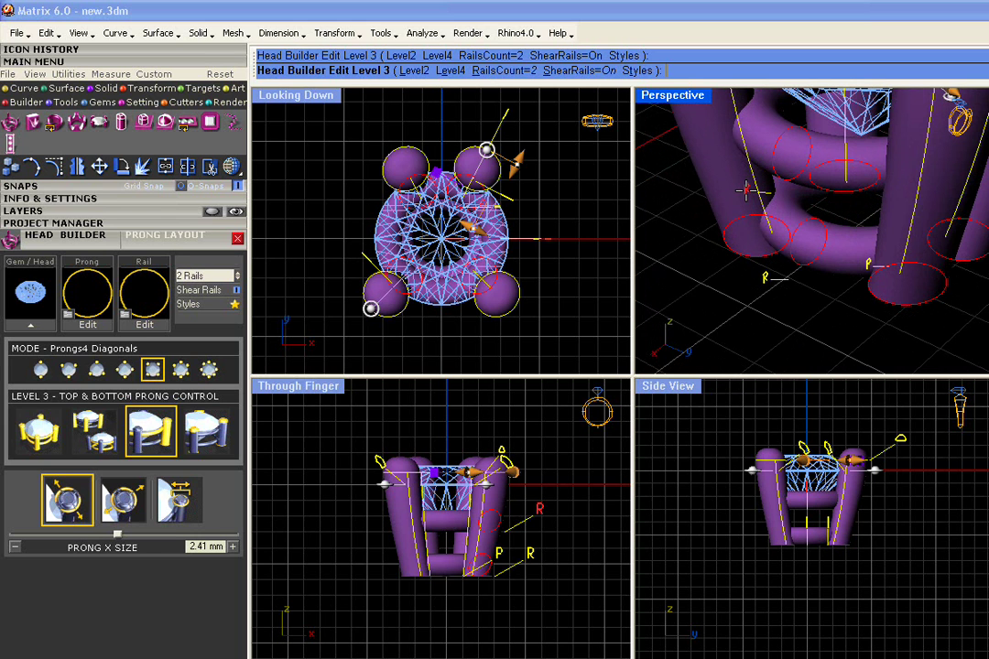
{"action": "left_click", "coordinate": [745, 190]}
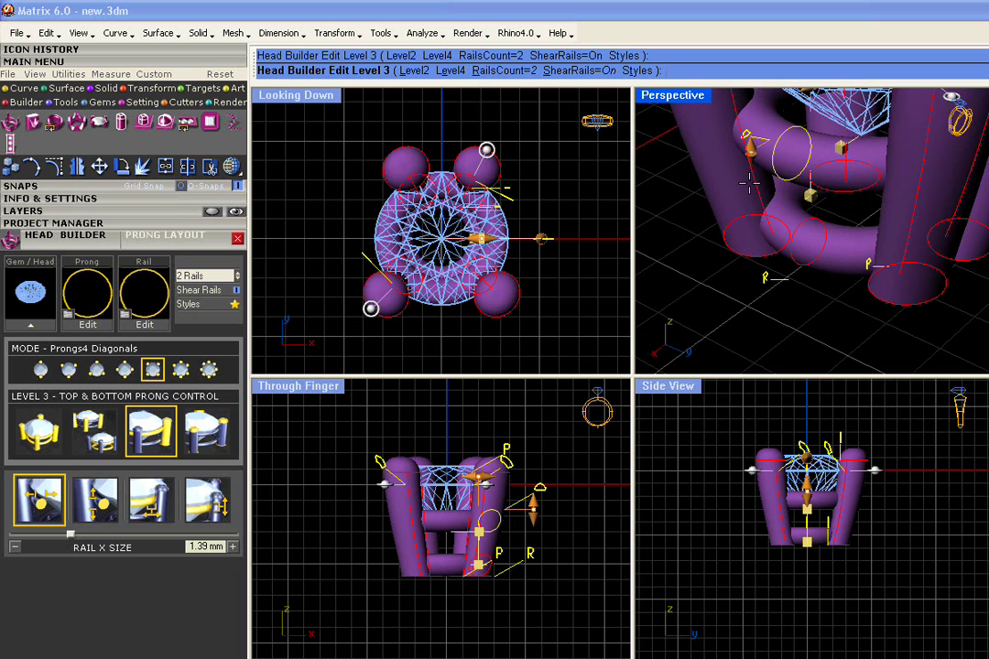
{"action": "left_click_drag", "start_coordinate": [749, 153], "coordinate": [749, 114]}
- Adjust the upper rail's X offset and set its drop to -2.98 mm
{"action": "right_click_drag", "start_coordinate": [799, 214], "coordinate": [800, 278], "text": "shift"}
{"action": "mouse_move", "coordinate": [801, 275]}
{"action": "left_click_drag", "start_coordinate": [801, 275], "coordinate": [798, 281]}
{"action": "mouse_move", "coordinate": [835, 229]}
{"action": "left_click_drag", "start_coordinate": [833, 227], "coordinate": [840, 231]}
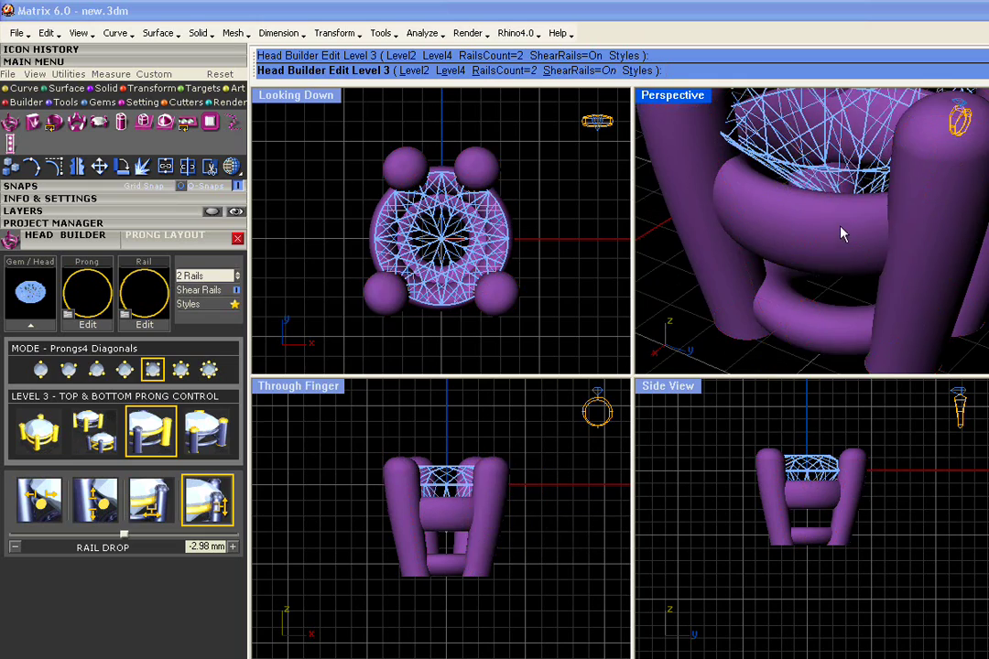
- Set the prong angle of the rotated prong pair to 4.09°, moving the prongs apart around the gem
{"action": "scroll", "coordinate": [840, 232], "scroll_direction": "down", "scroll_amount": 3}
{"action": "right_click_drag", "start_coordinate": [863, 210], "coordinate": [915, 256]}
{"action": "mouse_move", "coordinate": [918, 229]}
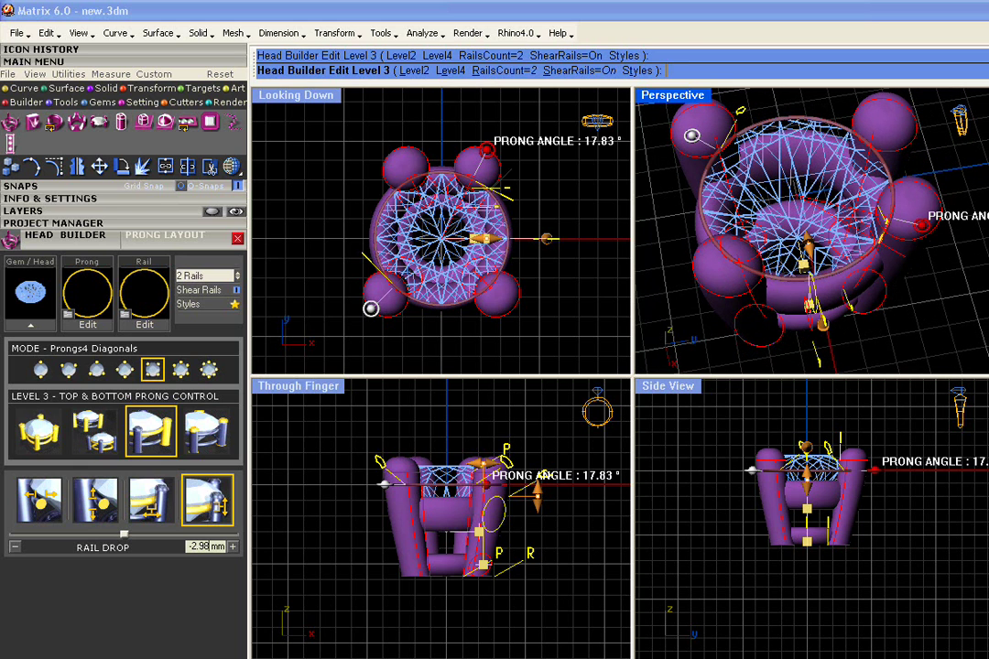
{"action": "left_click_drag", "start_coordinate": [923, 222], "coordinate": [965, 245]}
{"action": "right_click_drag", "start_coordinate": [853, 338], "coordinate": [867, 271]}
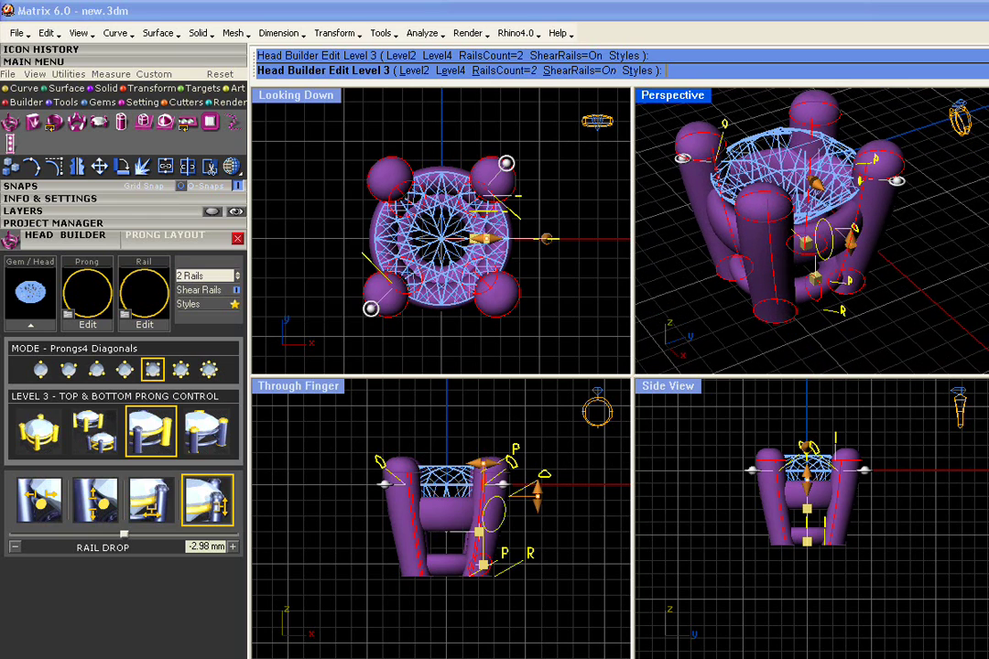
- Switch to Level 4 full independent control and maximize the Perspective viewport
{"action": "left_click", "coordinate": [479, 532]}
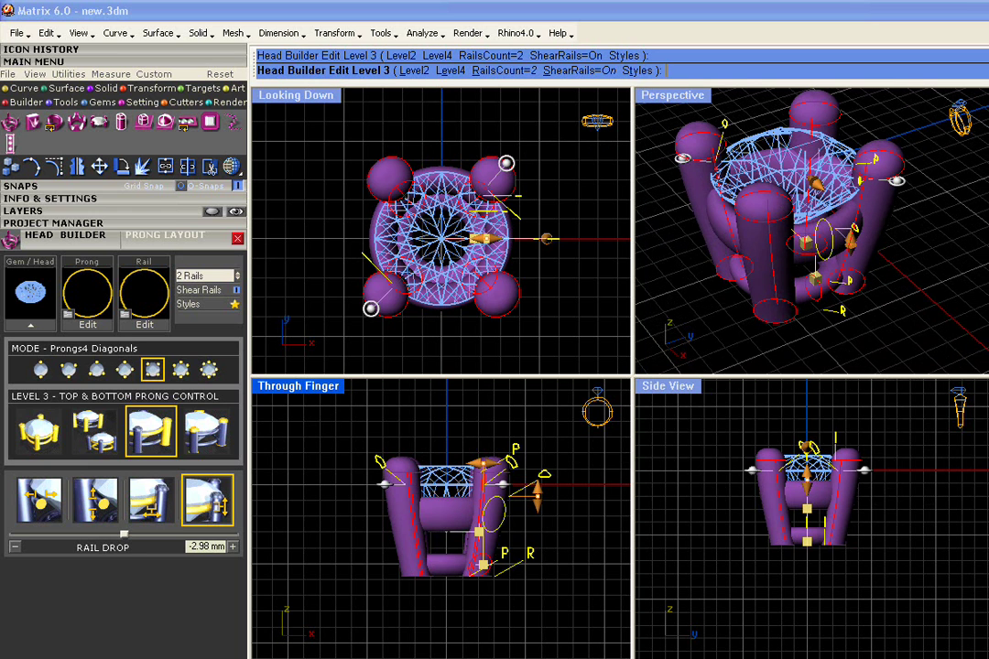
{"action": "left_click", "coordinate": [212, 432]}
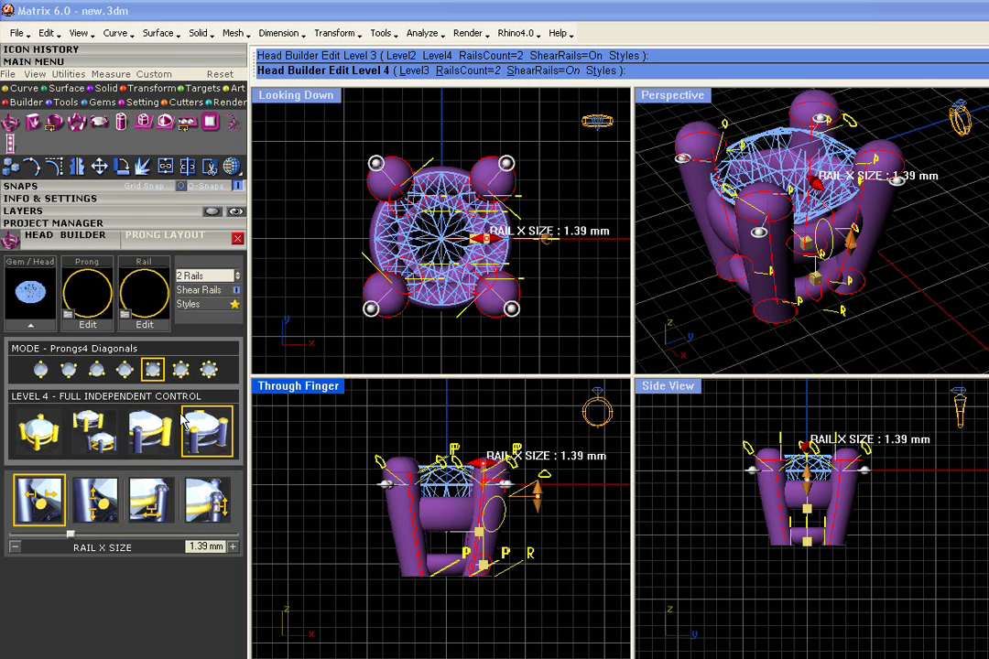
{"action": "left_click", "coordinate": [931, 131]}
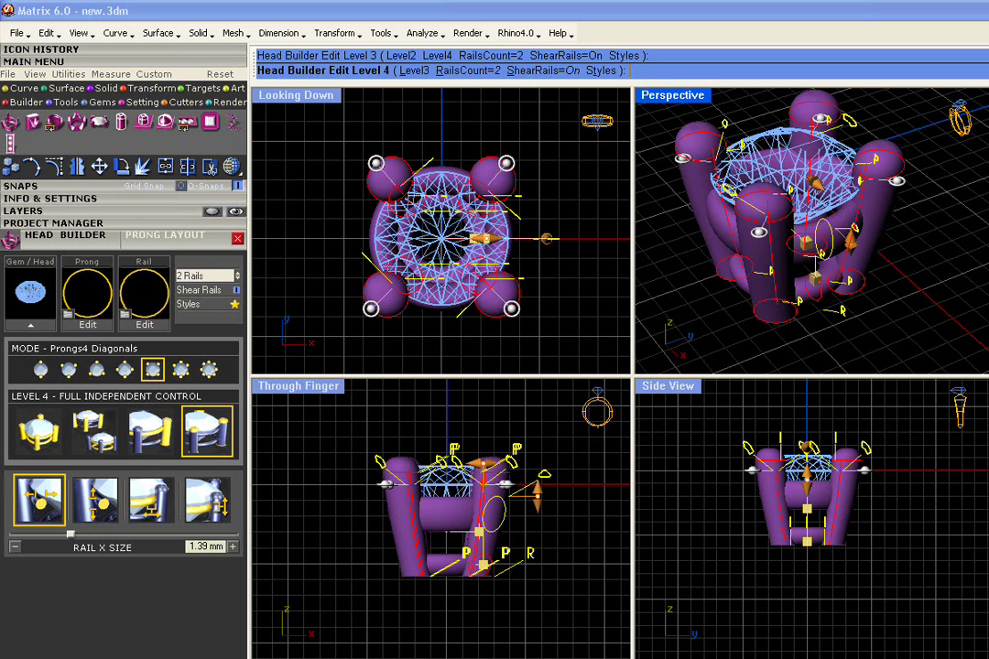
{"action": "double_click", "coordinate": [668, 99]}
{"action": "mouse_move", "coordinate": [684, 201]}
{"action": "right_mouse_down"}
{"action": "mouse_move", "coordinate": [703, 198]}
{"action": "mouse_move", "coordinate": [735, 220]}
{"action": "mouse_move", "coordinate": [746, 264]}
{"action": "mouse_move", "coordinate": [728, 258]}
{"action": "mouse_move", "coordinate": [696, 212]}
{"action": "mouse_move", "coordinate": [703, 207]}
{"action": "right_mouse_up"}
{"action": "scroll", "coordinate": [704, 196], "scroll_direction": "down", "scroll_amount": 3}
{"action": "scroll", "coordinate": [769, 270], "scroll_direction": "up", "scroll_amount": 2}
{"action": "scroll", "coordinate": [728, 258], "scroll_direction": "up", "scroll_amount": 2}
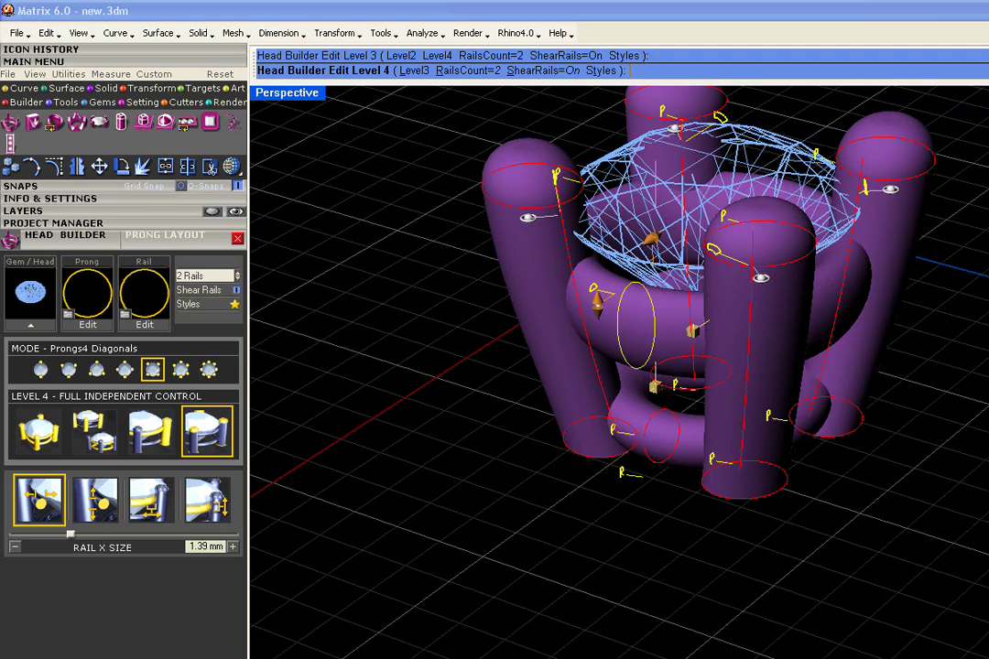
- Adjust the prong angle of one single prong independently of the others
{"action": "right_click_drag", "start_coordinate": [773, 394], "coordinate": [807, 485]}
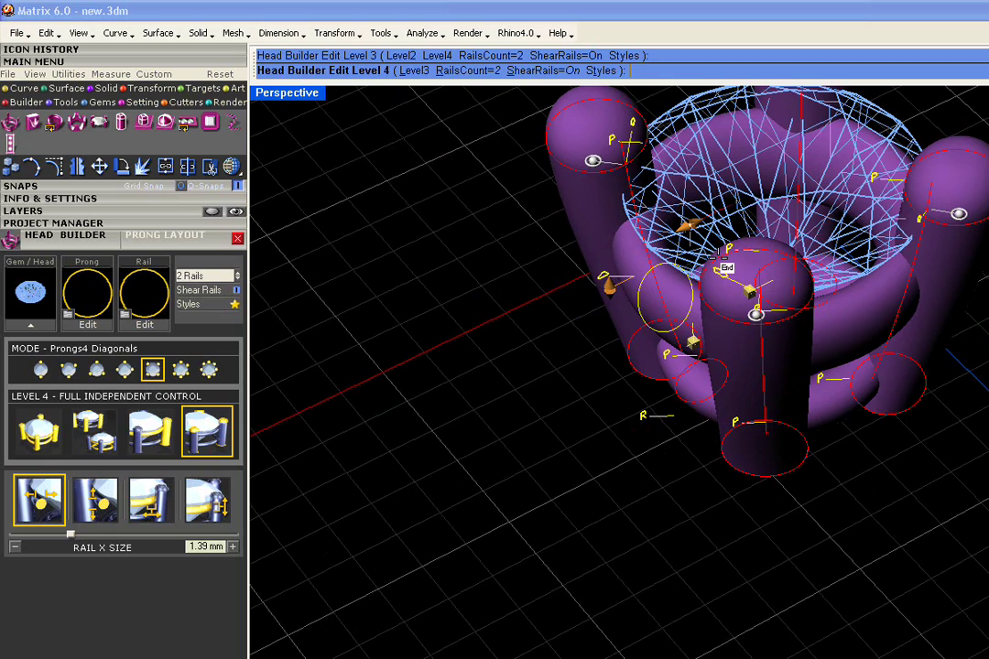
{"action": "right_click_drag", "start_coordinate": [750, 439], "coordinate": [907, 443]}
{"action": "scroll", "coordinate": [806, 344], "scroll_direction": "down", "scroll_amount": 2}
{"action": "right_click_drag", "start_coordinate": [806, 343], "coordinate": [818, 310], "text": "shift"}
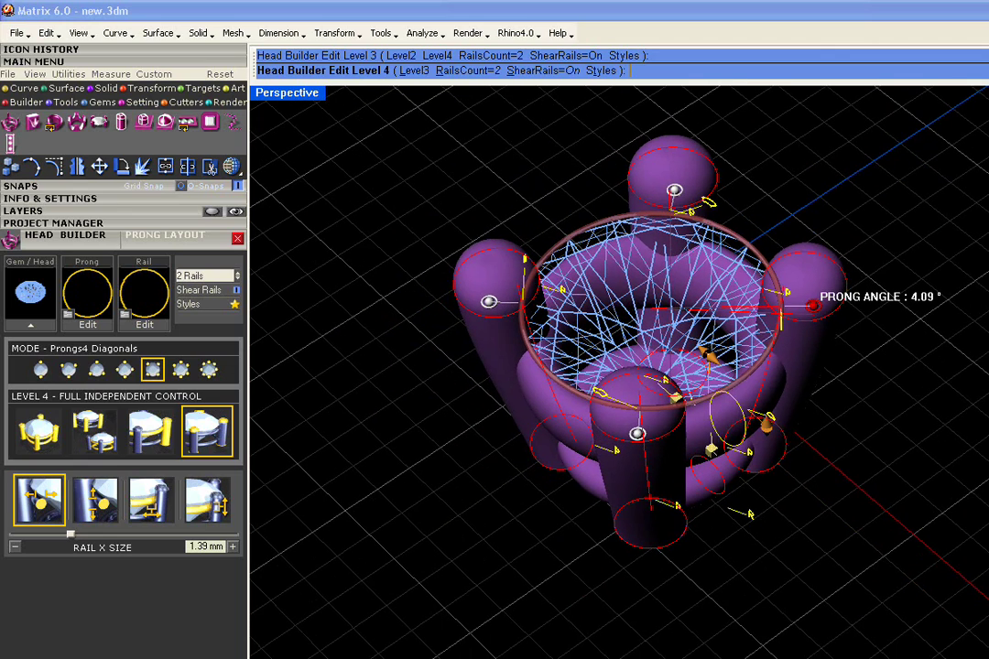
{"action": "left_click_drag", "start_coordinate": [811, 303], "coordinate": [824, 322]}
{"action": "right_click", "coordinate": [823, 322]}
{"action": "right_click_drag", "start_coordinate": [879, 360], "coordinate": [810, 275]}
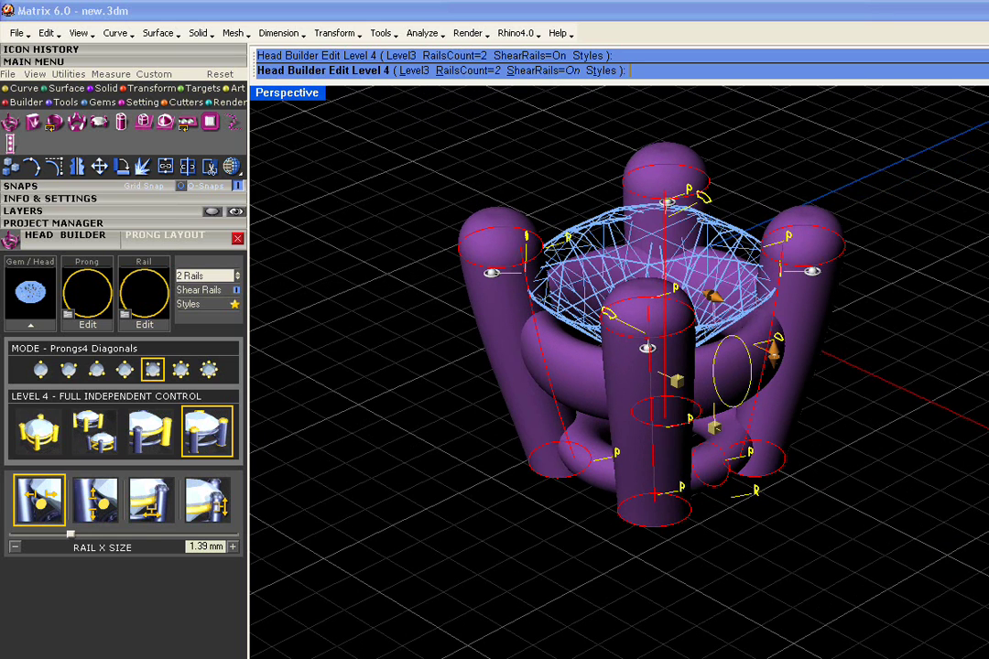
- Set the upper rail's X offset to 0.53 mm
{"action": "left_click_drag", "start_coordinate": [772, 419], "coordinate": [721, 416]}
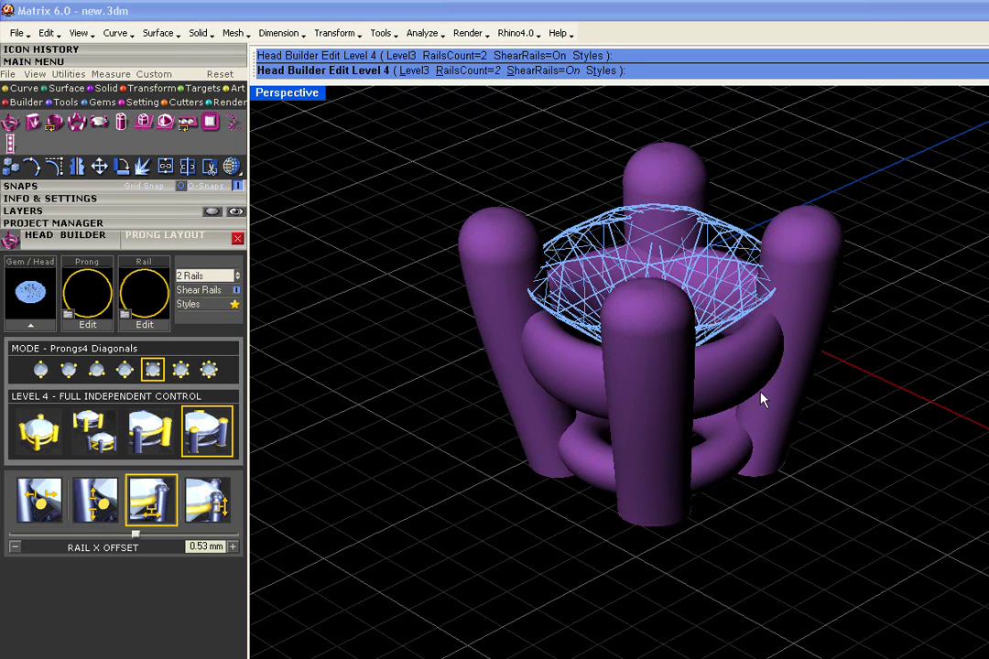
{"action": "right_click_drag", "start_coordinate": [723, 414], "coordinate": [795, 414]}
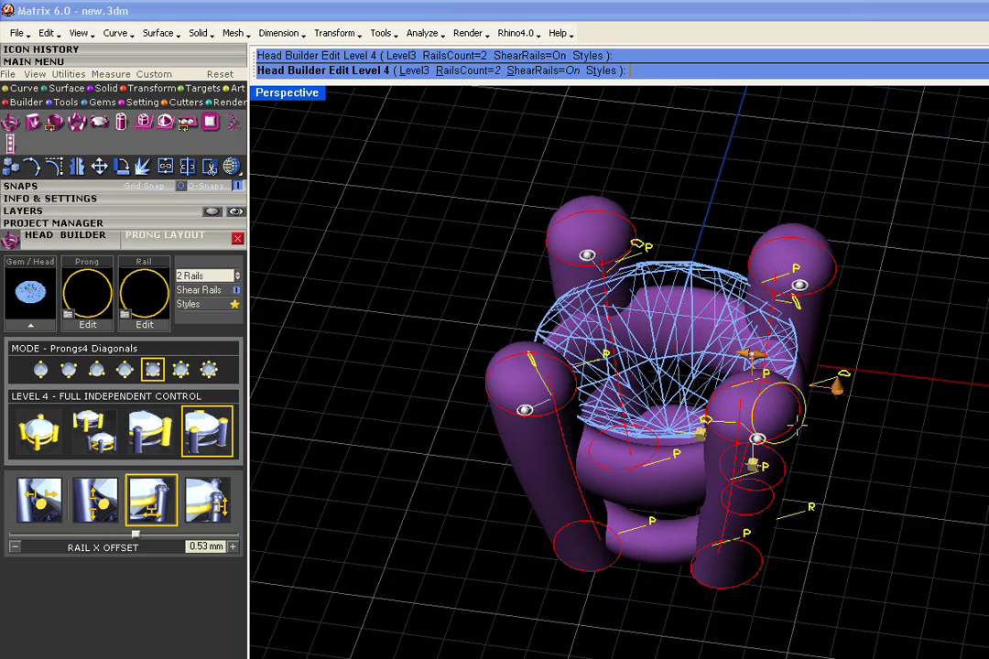
{"action": "right_click_drag", "start_coordinate": [705, 421], "coordinate": [609, 373]}
- Convert one single round prong of the head to a V prong
{"action": "scroll", "coordinate": [612, 380], "scroll_direction": "up", "scroll_amount": 3}
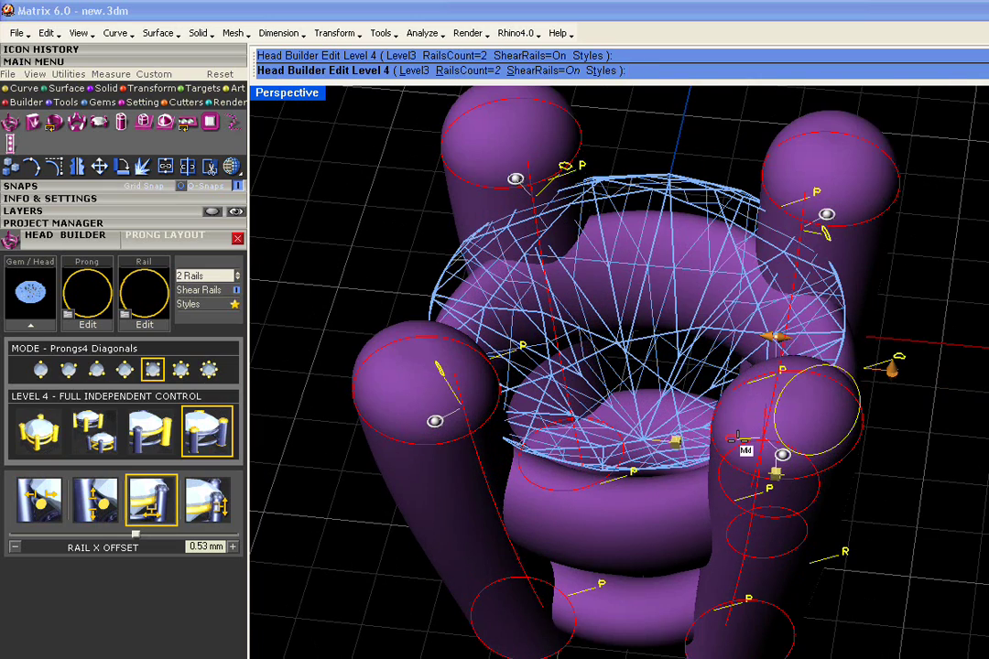
{"action": "right_click", "coordinate": [735, 443]}
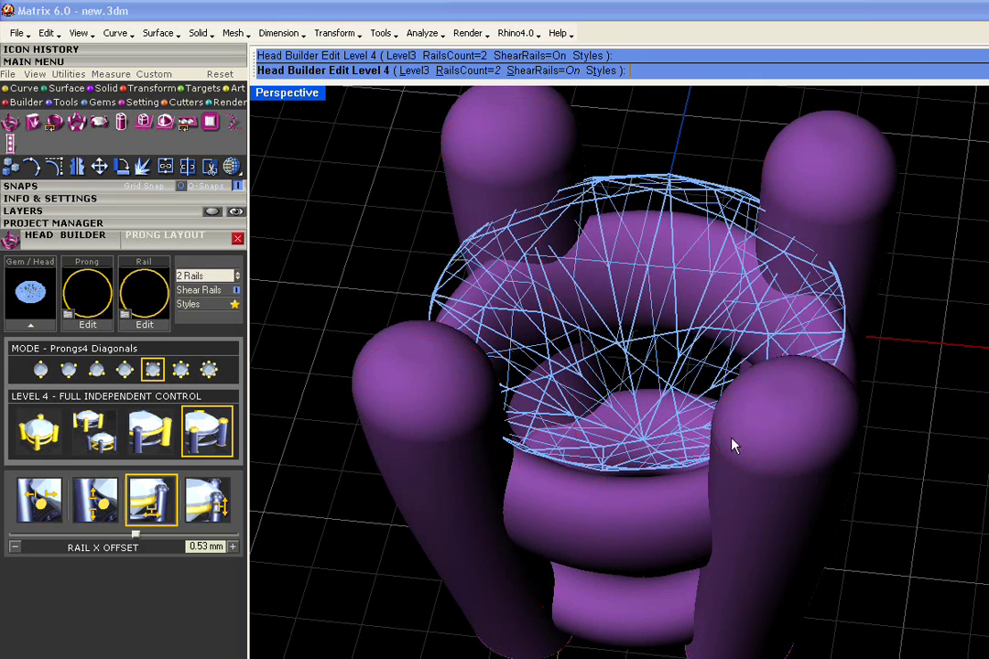
{"action": "right_click_drag", "start_coordinate": [843, 533], "coordinate": [750, 479]}
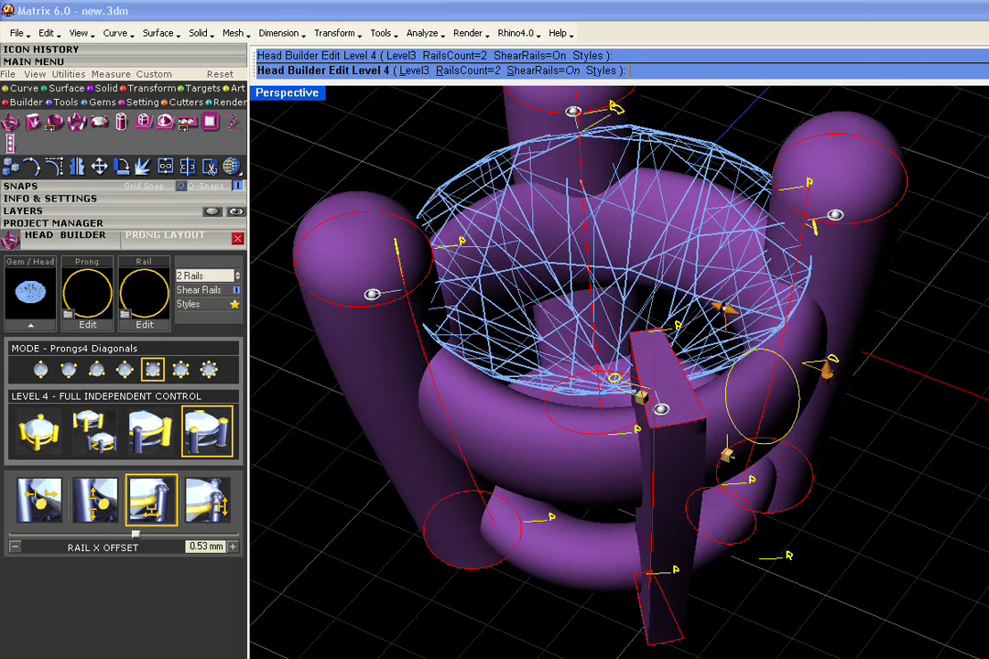
{"action": "right_click_drag", "start_coordinate": [723, 384], "coordinate": [616, 362]}
{"action": "mouse_move", "coordinate": [615, 361]}
{"action": "left_mouse_down"}
{"action": "mouse_move", "coordinate": [632, 365]}
{"action": "mouse_move", "coordinate": [608, 349]}
{"action": "left_mouse_up"}
{"action": "right_click_drag", "start_coordinate": [604, 355], "coordinate": [570, 263]}
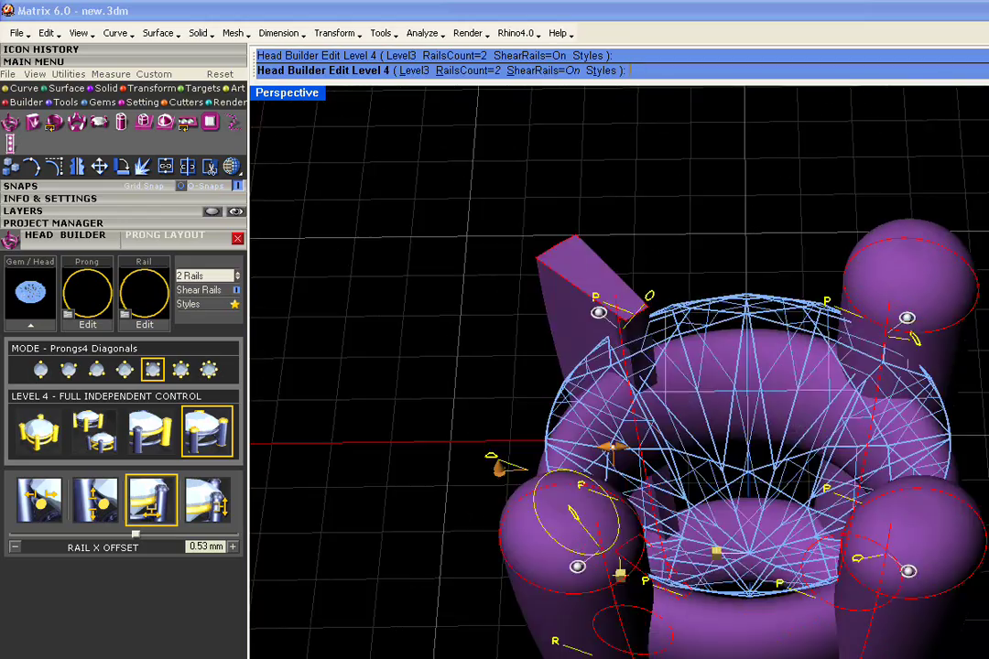
{"action": "right_click_drag", "start_coordinate": [464, 415], "coordinate": [669, 366]}
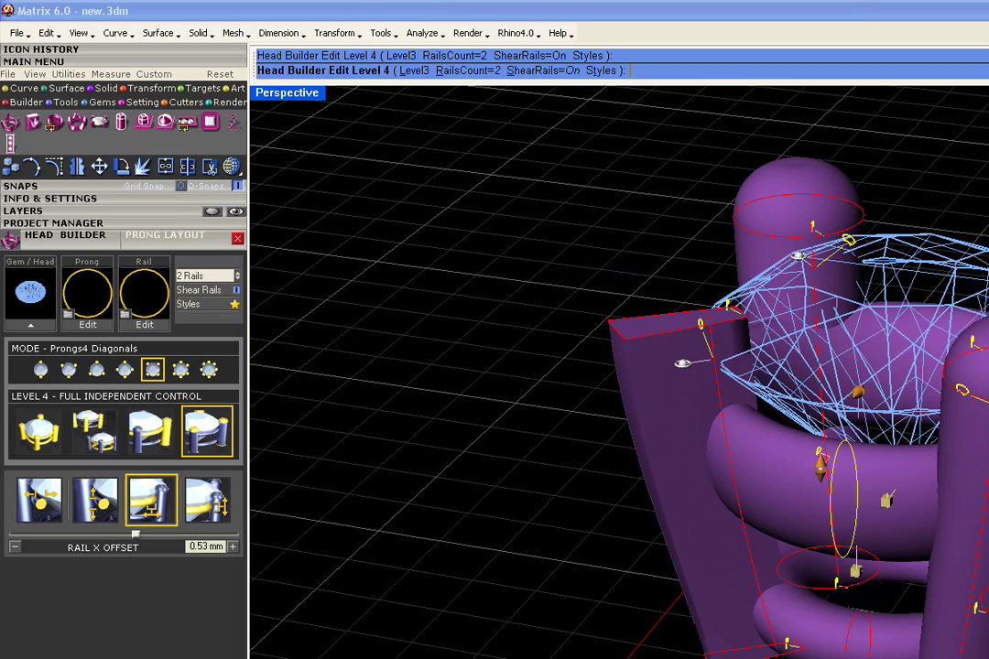
- Select the bottom profile of the V prong and adjust its V prong edge angle
{"action": "left_click", "coordinate": [791, 642]}
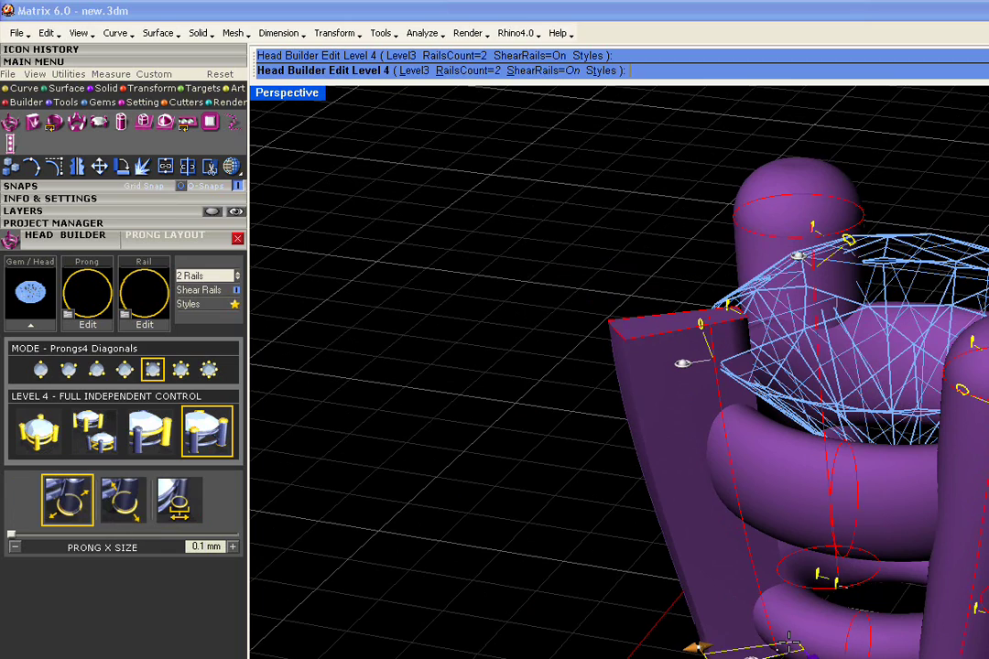
{"action": "right_click_drag", "start_coordinate": [788, 645], "coordinate": [706, 521]}
{"action": "scroll", "coordinate": [669, 486], "scroll_direction": "up", "scroll_amount": 4}
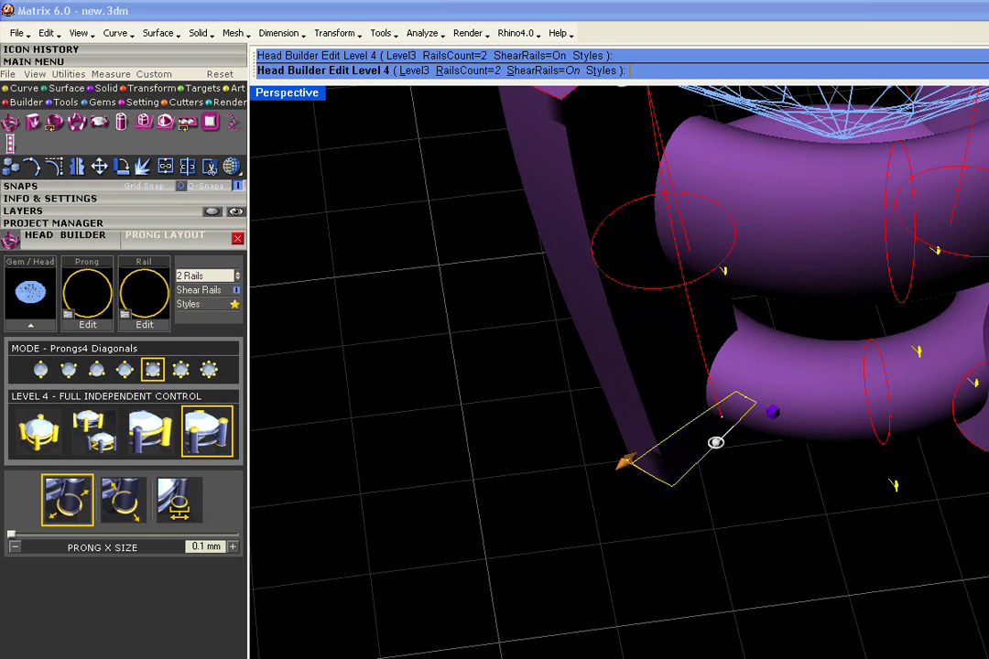
{"action": "mouse_move", "coordinate": [715, 442]}
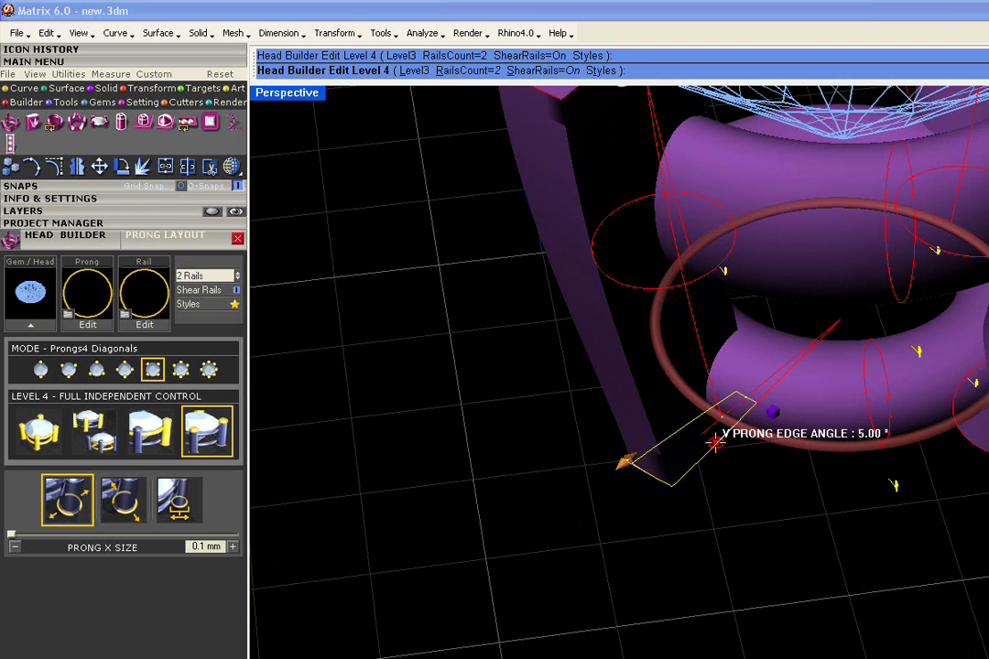
{"action": "left_click_drag", "start_coordinate": [715, 442], "coordinate": [741, 450]}
{"action": "right_click_drag", "start_coordinate": [693, 124], "coordinate": [790, 442], "text": "shift"}
{"action": "left_click_drag", "start_coordinate": [733, 443], "coordinate": [717, 421]}
{"action": "right_click_drag", "start_coordinate": [717, 421], "coordinate": [650, 364], "text": "shift"}
{"action": "right_click_drag", "start_coordinate": [703, 397], "coordinate": [651, 363], "text": "shift"}
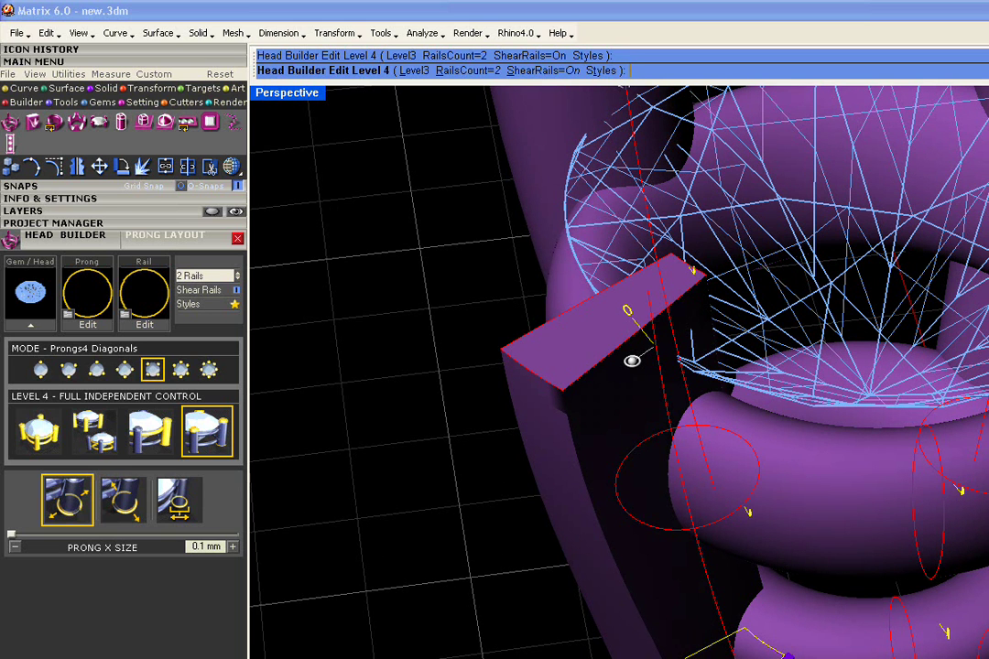
- Select the top profile of the V prong and widen its V prong edge angle
{"action": "right_click_drag", "start_coordinate": [651, 363], "coordinate": [671, 511]}
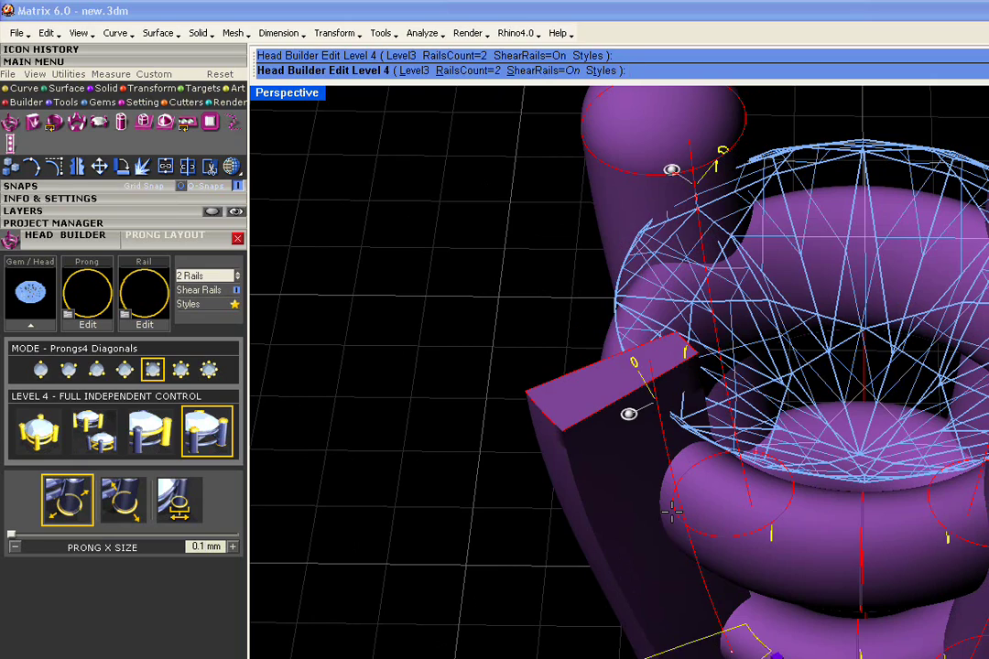
{"action": "right_click_drag", "start_coordinate": [574, 479], "coordinate": [696, 453]}
{"action": "left_click_drag", "start_coordinate": [804, 655], "coordinate": [745, 600]}
{"action": "right_click_drag", "start_coordinate": [745, 600], "coordinate": [572, 626]}
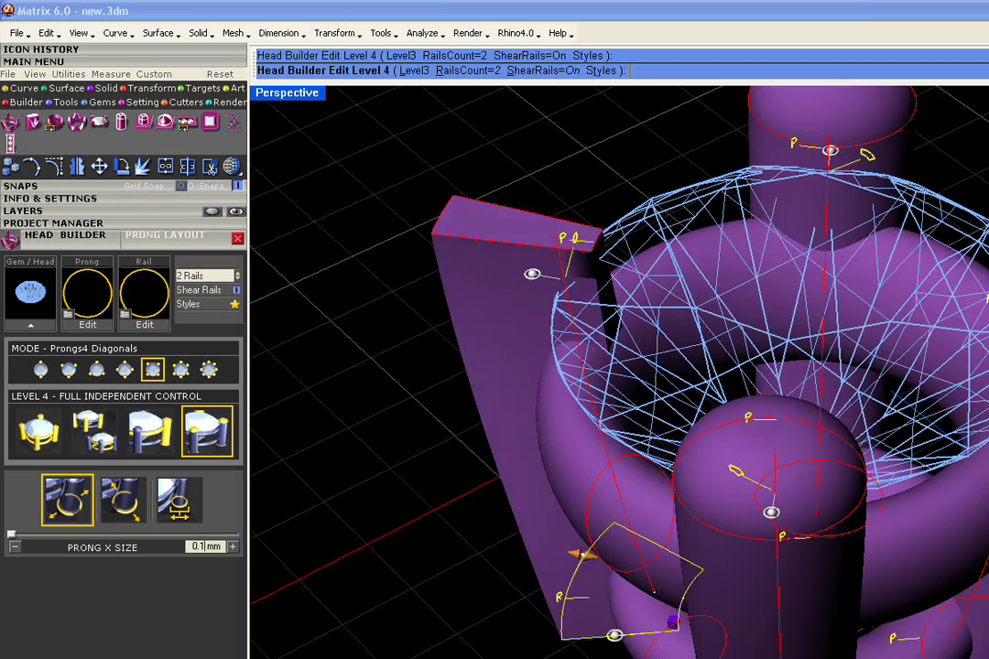
{"action": "left_click", "coordinate": [565, 237]}
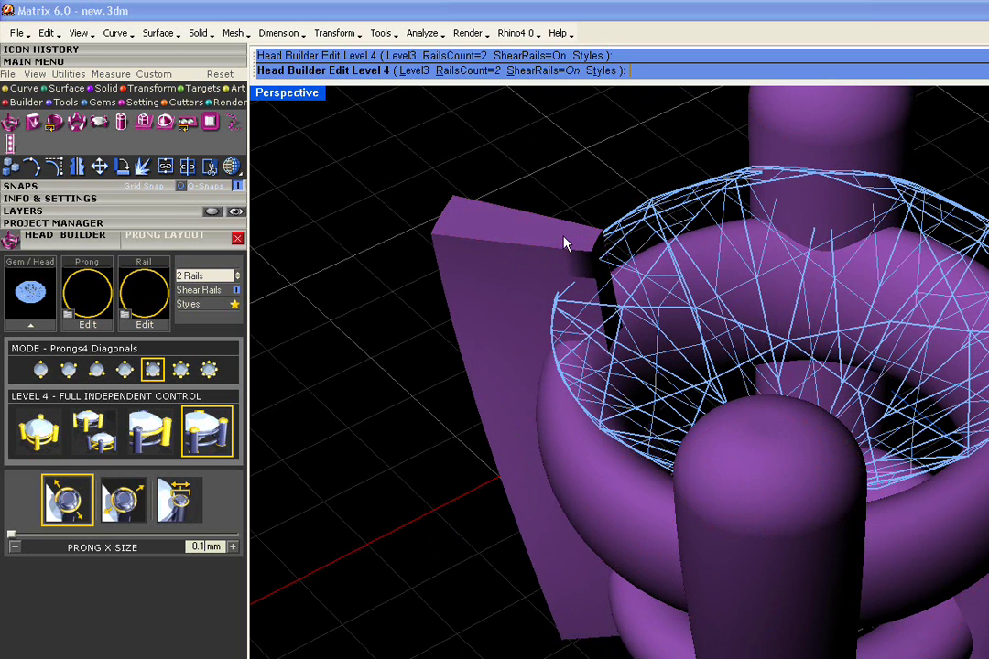
{"action": "mouse_move", "coordinate": [518, 241]}
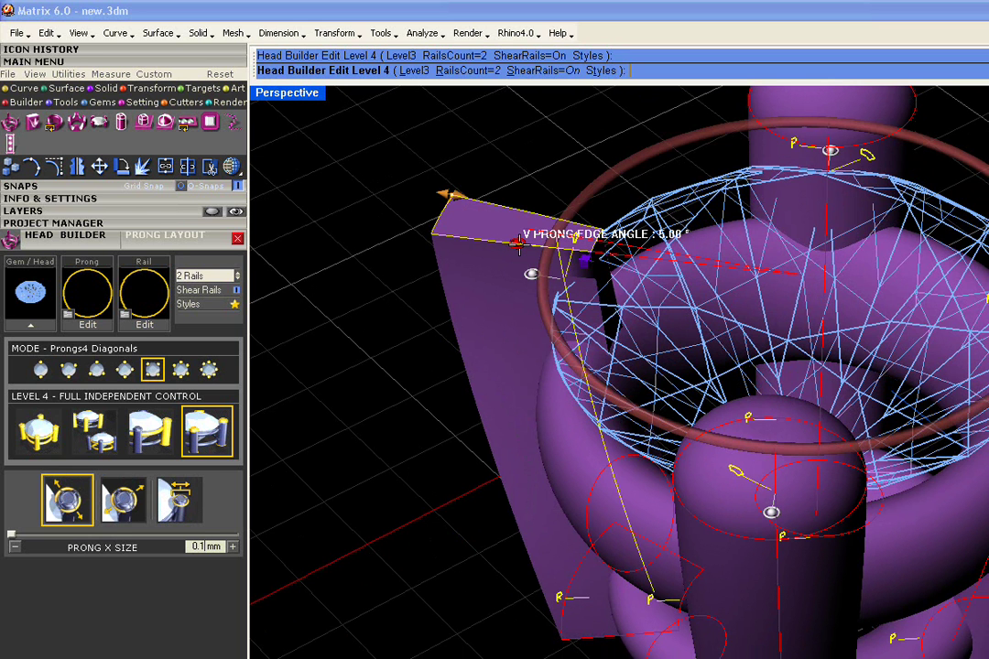
{"action": "right_click_drag", "start_coordinate": [519, 242], "coordinate": [506, 273]}
{"action": "mouse_move", "coordinate": [531, 289]}
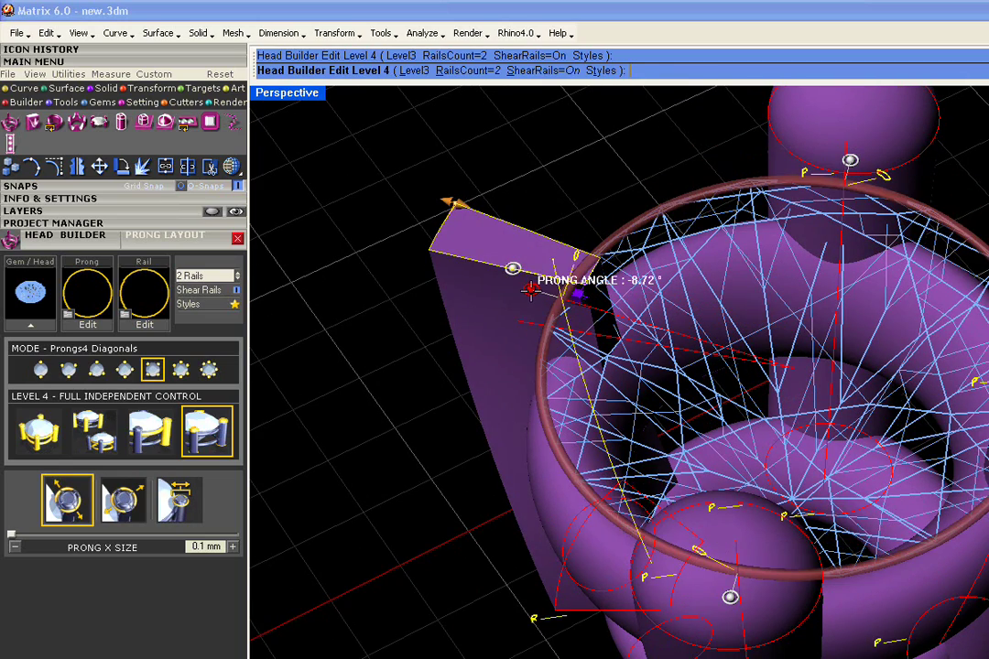
{"action": "left_click_drag", "start_coordinate": [531, 289], "coordinate": [490, 355]}
{"action": "mouse_move", "coordinate": [509, 267]}
{"action": "right_click_drag", "start_coordinate": [489, 344], "coordinate": [491, 313]}
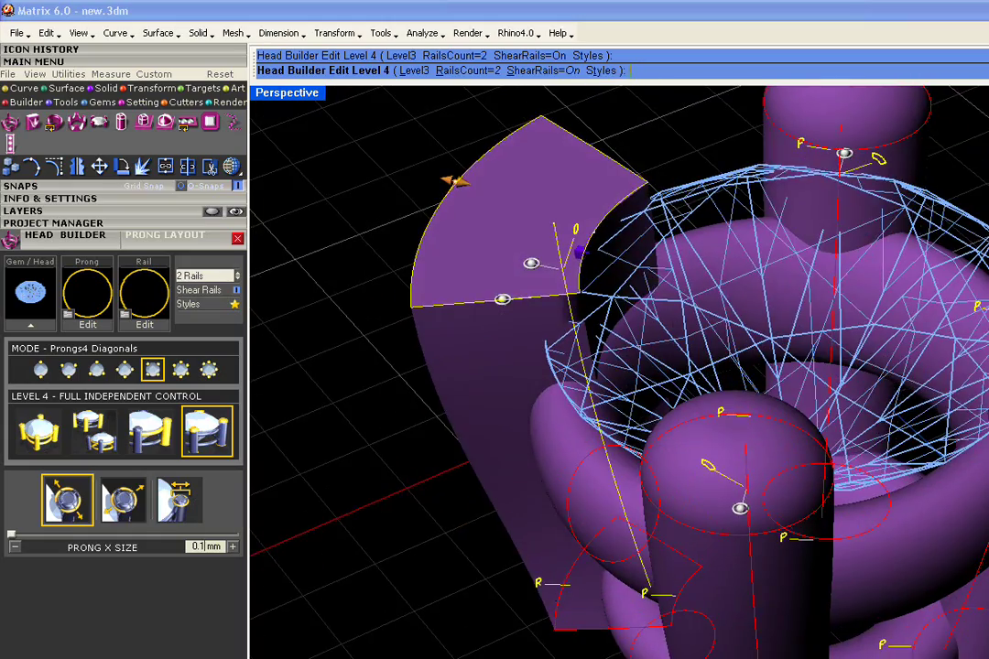
- Preview several four-prong round head styles and apply the two-rail style whose prongs curve inward beneath the stone
{"action": "right_click_drag", "start_coordinate": [615, 463], "coordinate": [580, 385], "text": "shift"}
{"action": "scroll", "coordinate": [635, 401], "scroll_direction": "down", "scroll_amount": 4}
{"action": "right_click_drag", "start_coordinate": [636, 401], "coordinate": [424, 412]}
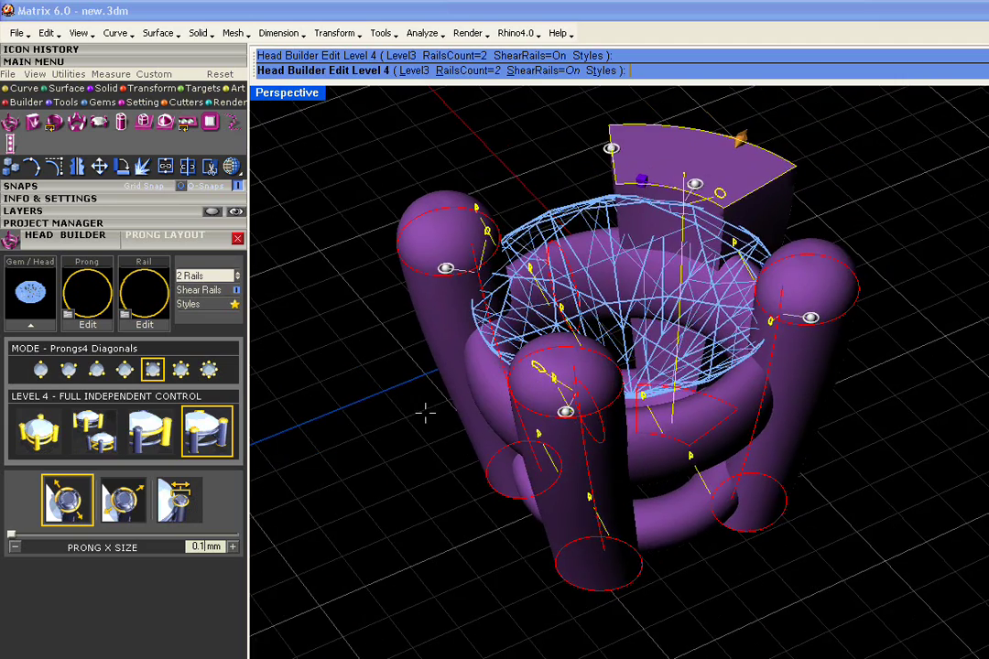
{"action": "right_click_drag", "start_coordinate": [425, 304], "coordinate": [421, 326]}
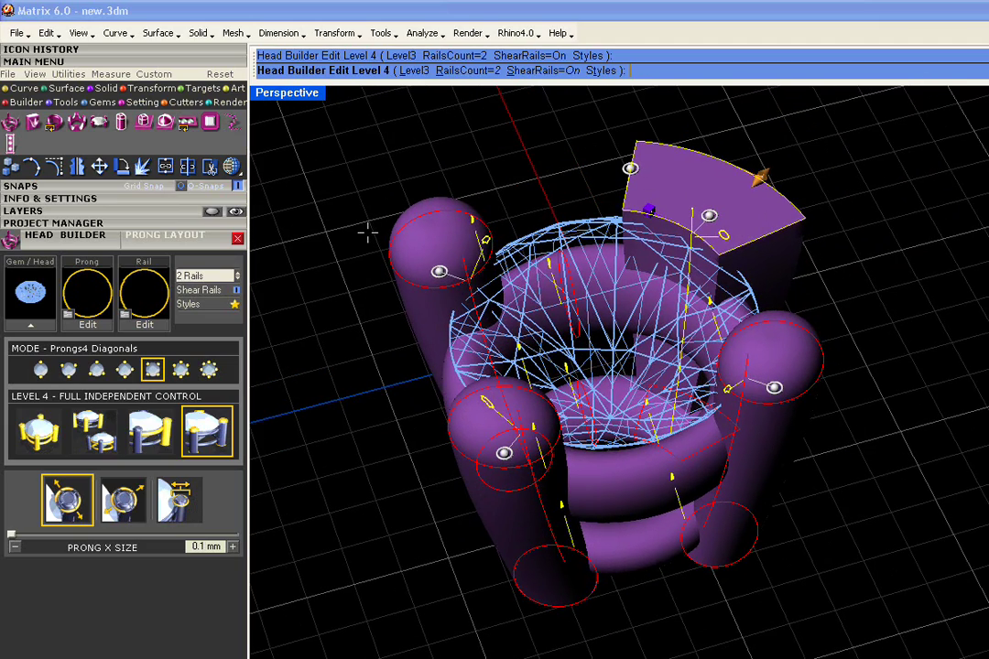
{"action": "left_click", "coordinate": [216, 311]}
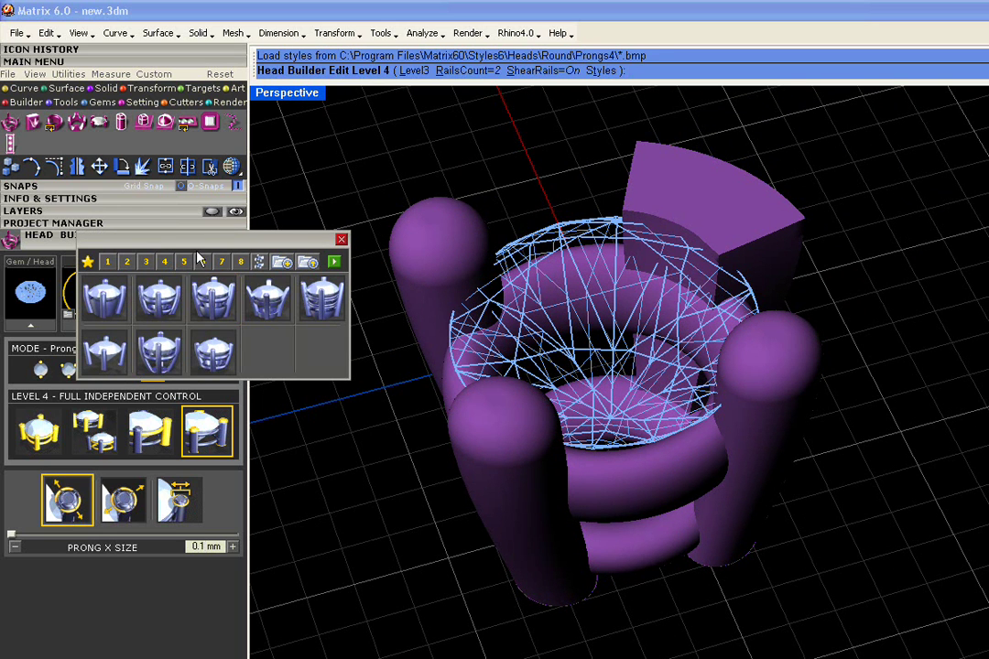
{"action": "left_click_drag", "start_coordinate": [198, 245], "coordinate": [269, 156]}
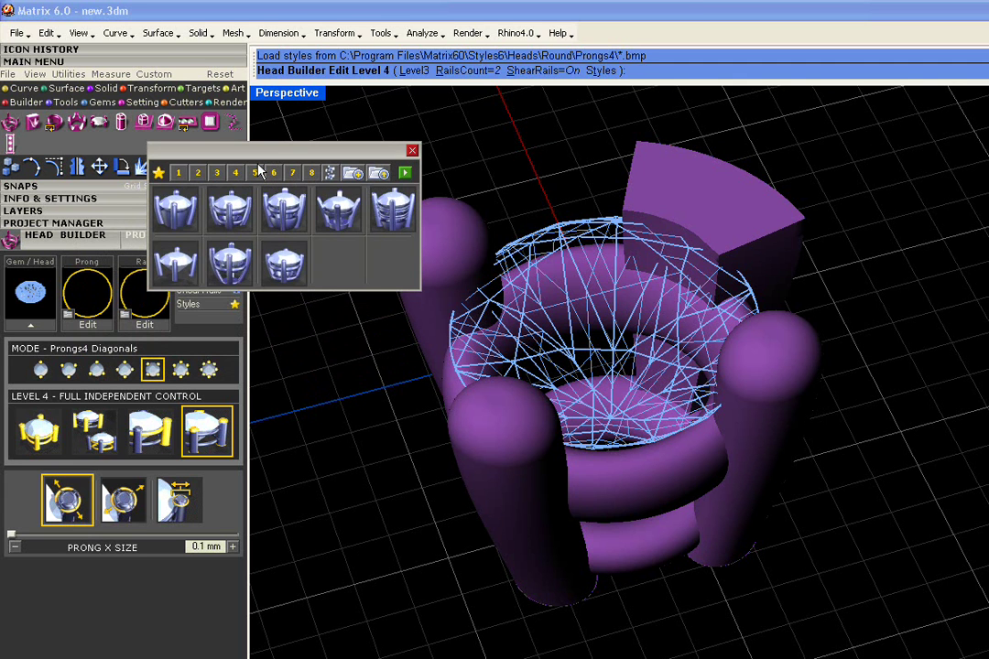
{"action": "left_click", "coordinate": [299, 211]}
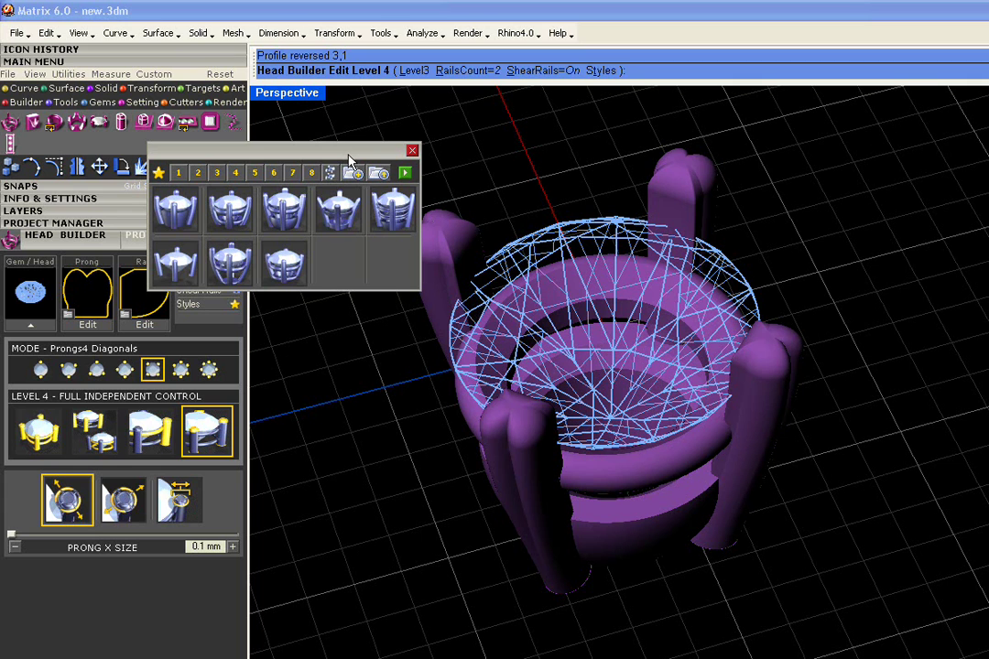
{"action": "left_click", "coordinate": [383, 215]}
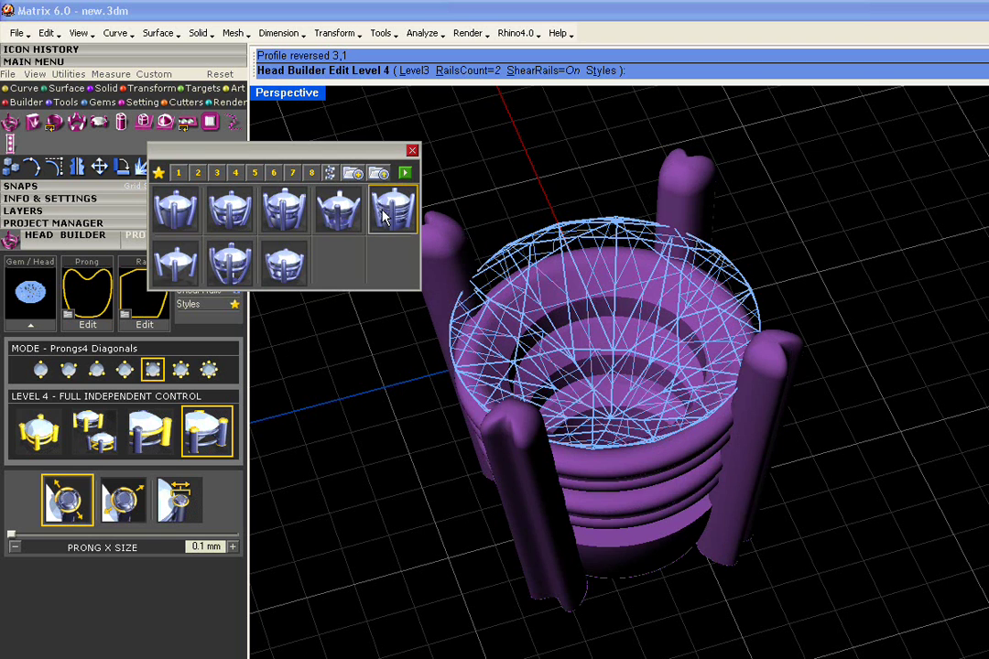
{"action": "left_click", "coordinate": [224, 266]}
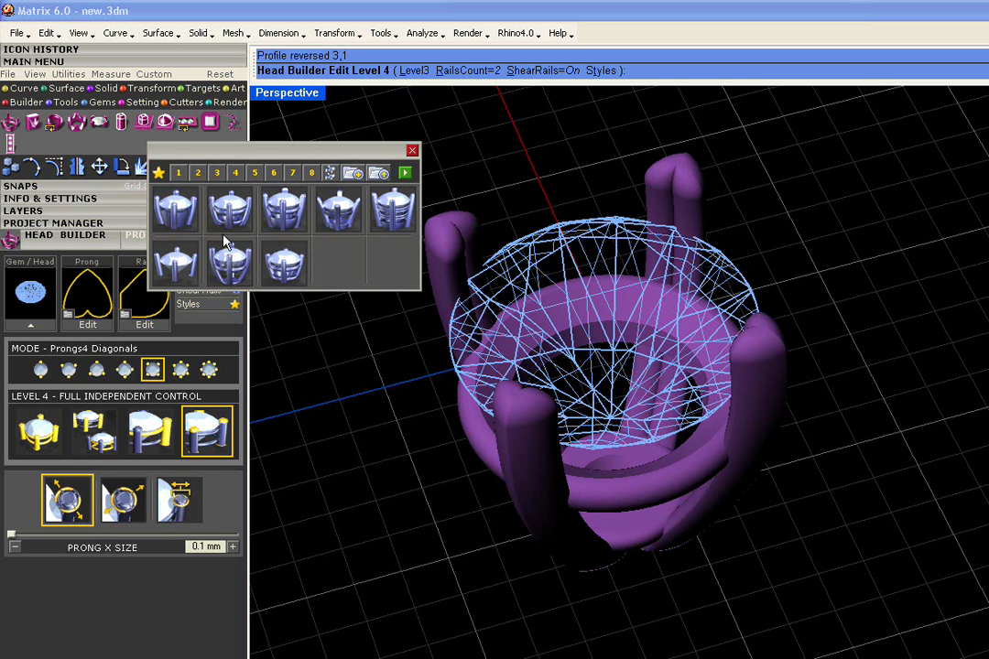
{"action": "left_click", "coordinate": [406, 174]}
- Switch to Level 2 control and tilt all four prongs outward together by adjusting the prong angle
{"action": "right_click_drag", "start_coordinate": [452, 355], "coordinate": [437, 196]}
{"action": "right_click_drag", "start_coordinate": [512, 156], "coordinate": [580, 387]}
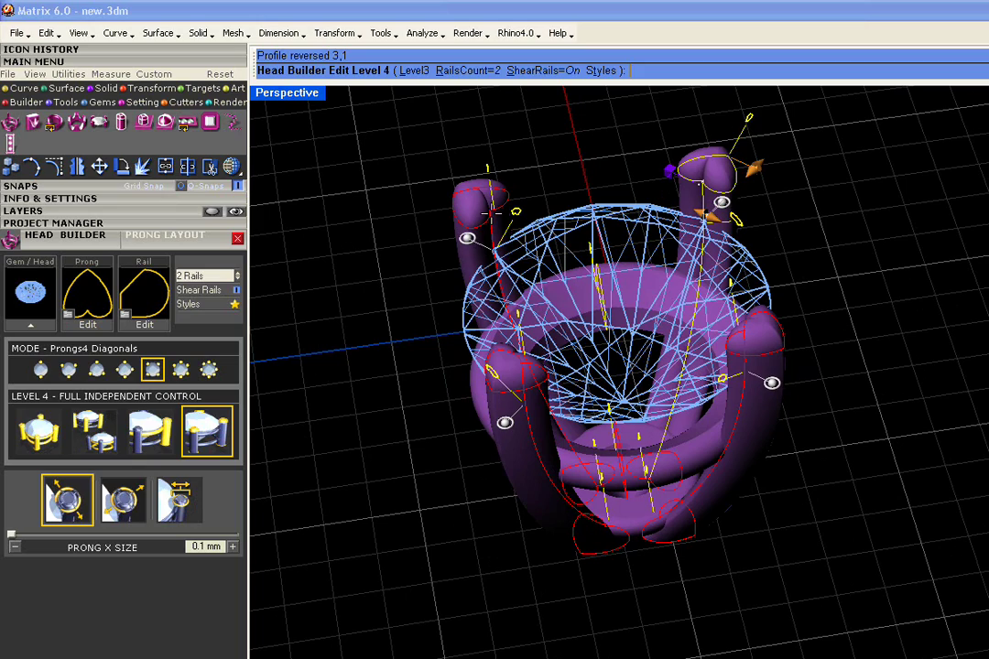
{"action": "right_click_drag", "start_coordinate": [527, 293], "coordinate": [439, 275]}
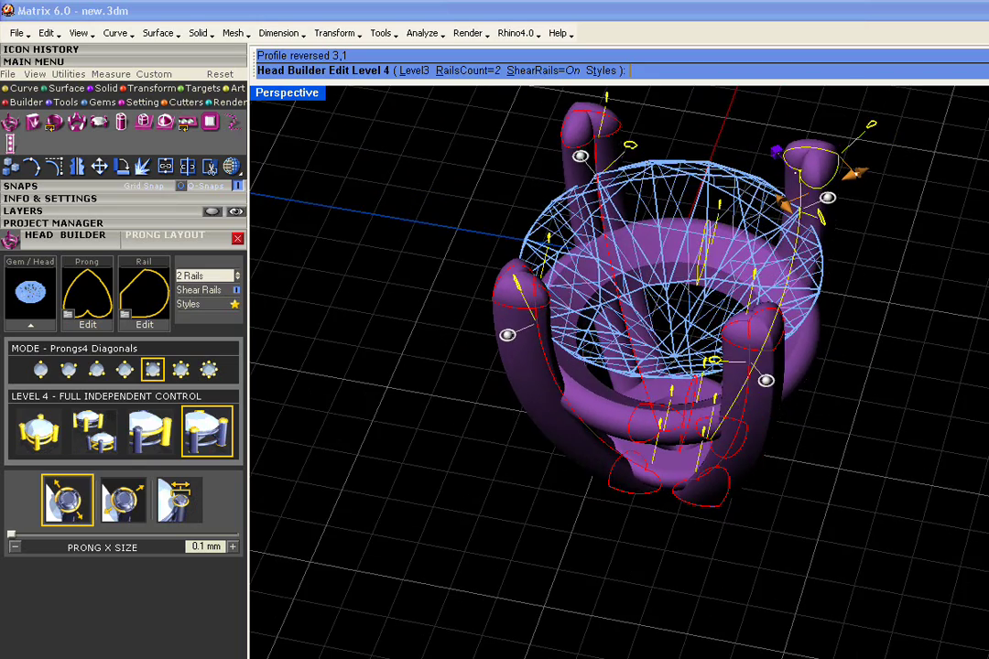
{"action": "left_click", "coordinate": [87, 437]}
{"action": "right_click_drag", "start_coordinate": [643, 388], "coordinate": [609, 487], "text": "shift"}
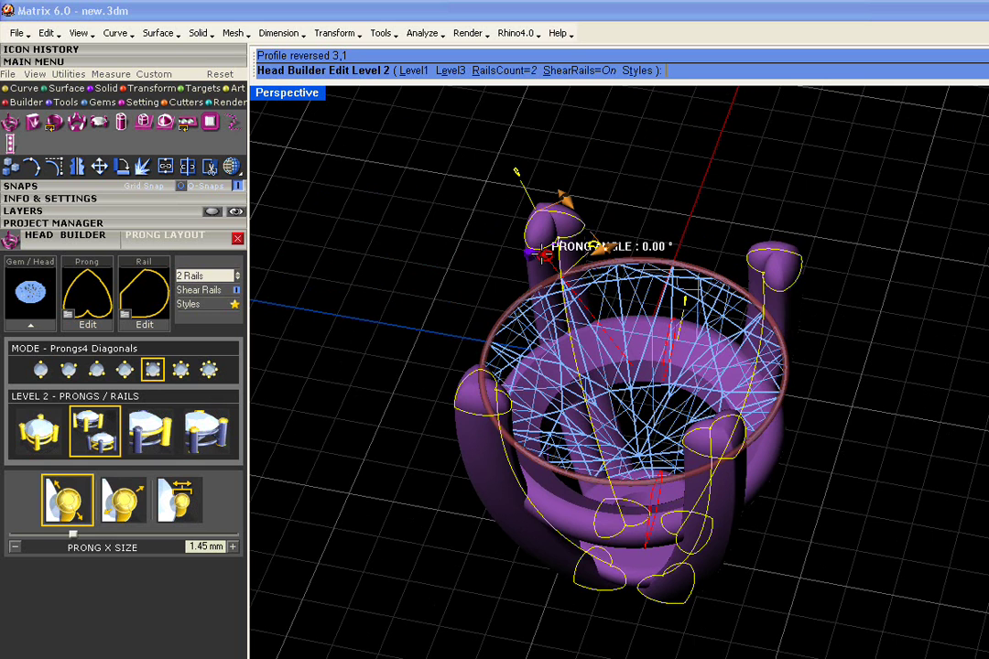
{"action": "left_click_drag", "start_coordinate": [541, 253], "coordinate": [474, 254]}
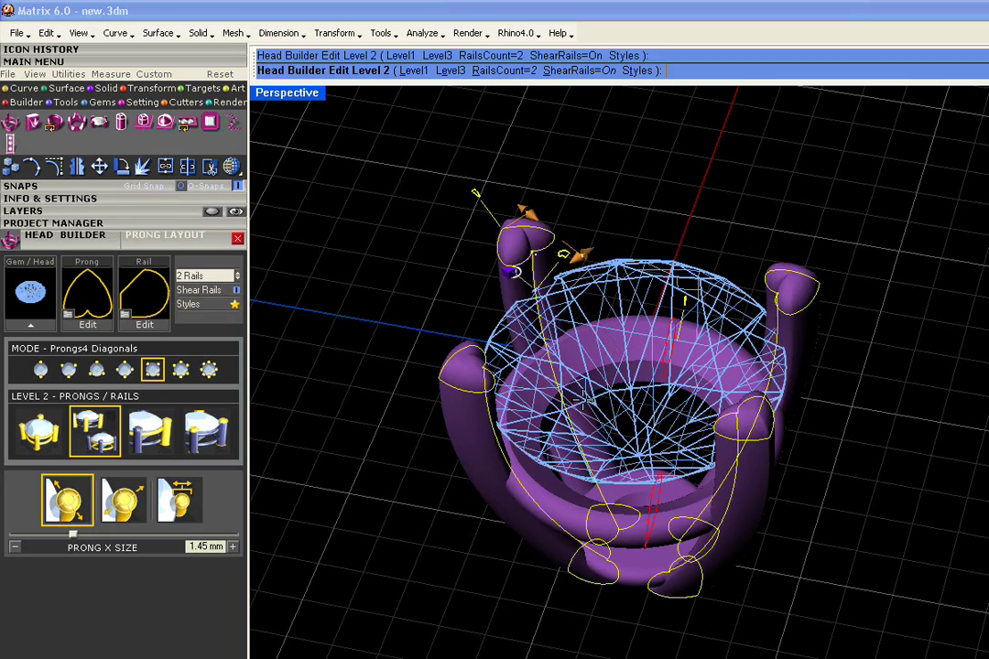
- Enlarge the profile of all four prongs in both directions, bringing the prong X size to 1.75 mm
{"action": "scroll", "coordinate": [512, 210], "scroll_direction": "up", "scroll_amount": 5}
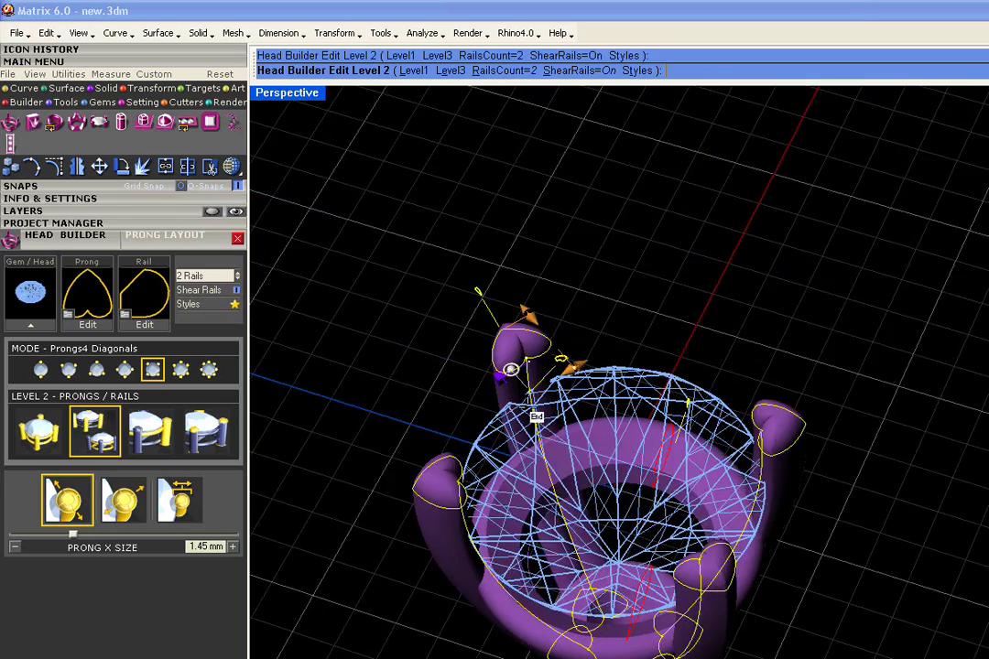
{"action": "right_click_drag", "start_coordinate": [510, 216], "coordinate": [490, 177], "text": "shift"}
{"action": "left_click_drag", "start_coordinate": [477, 184], "coordinate": [465, 166]}
{"action": "left_click_drag", "start_coordinate": [549, 245], "coordinate": [571, 241]}
{"action": "right_click_drag", "start_coordinate": [629, 423], "coordinate": [632, 337], "text": "shift"}
{"action": "scroll", "coordinate": [631, 338], "scroll_direction": "down", "scroll_amount": 3}
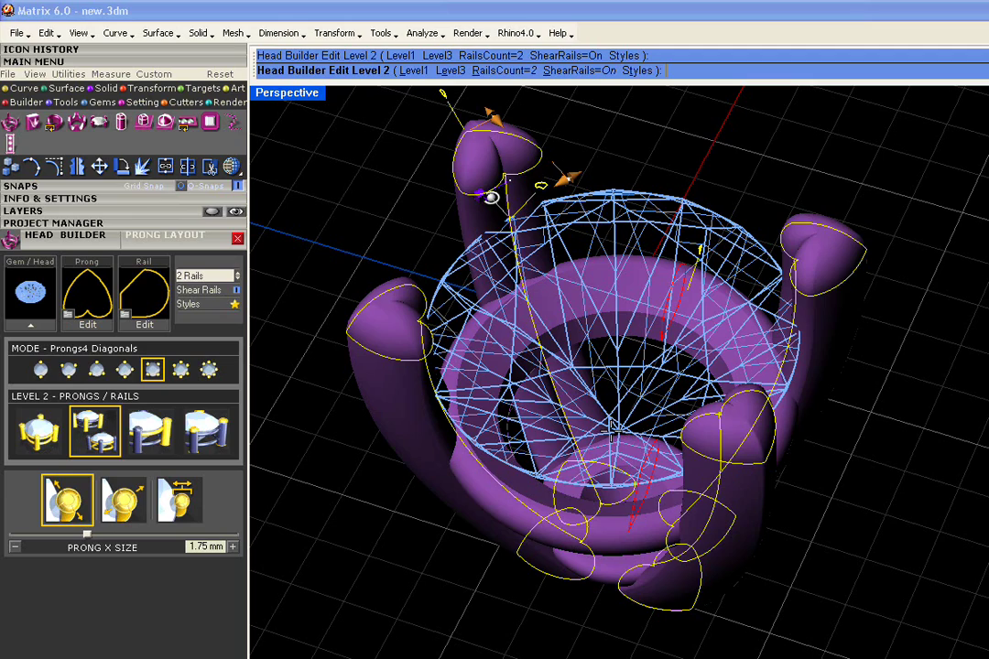
{"action": "right_click_drag", "start_coordinate": [613, 424], "coordinate": [575, 399]}
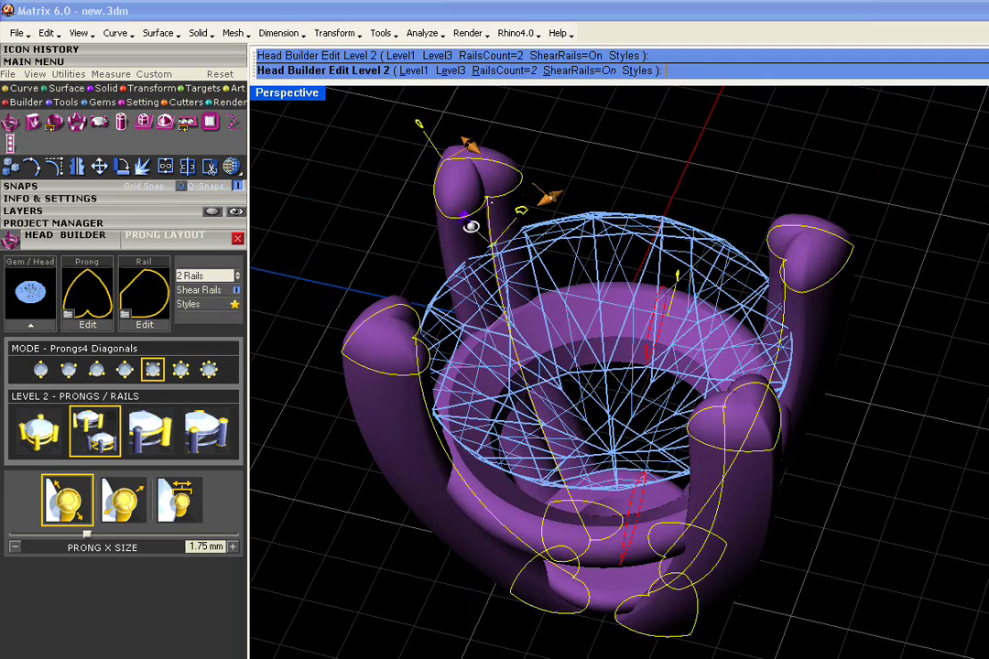
- Save the customized head as a Matrix style sheet named thursday in the Prongs4 folder and close the style library
{"action": "left_click", "coordinate": [232, 305]}
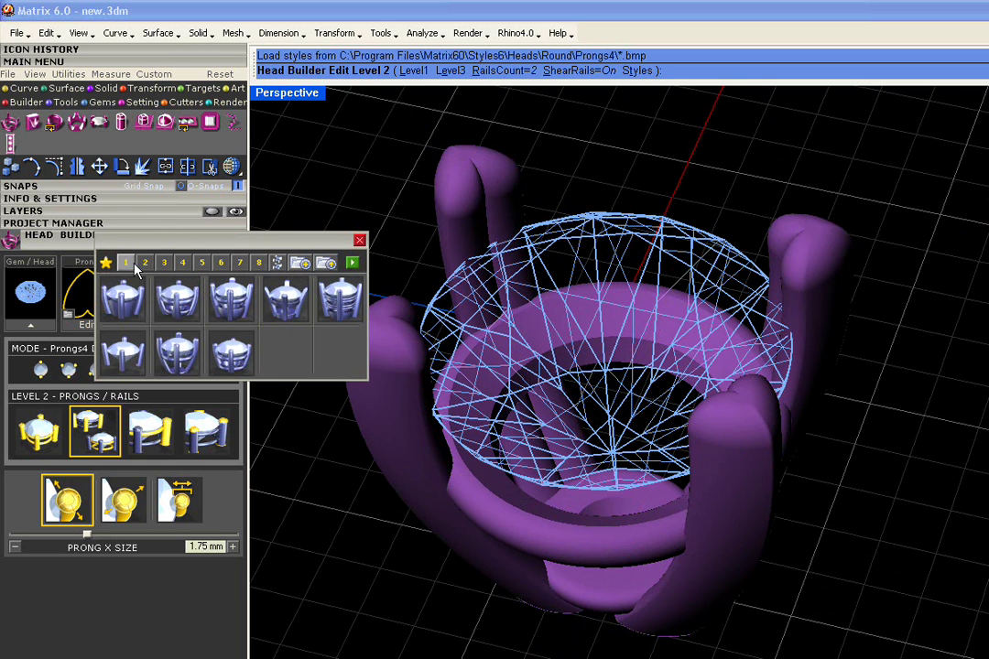
{"action": "left_click", "coordinate": [300, 263]}
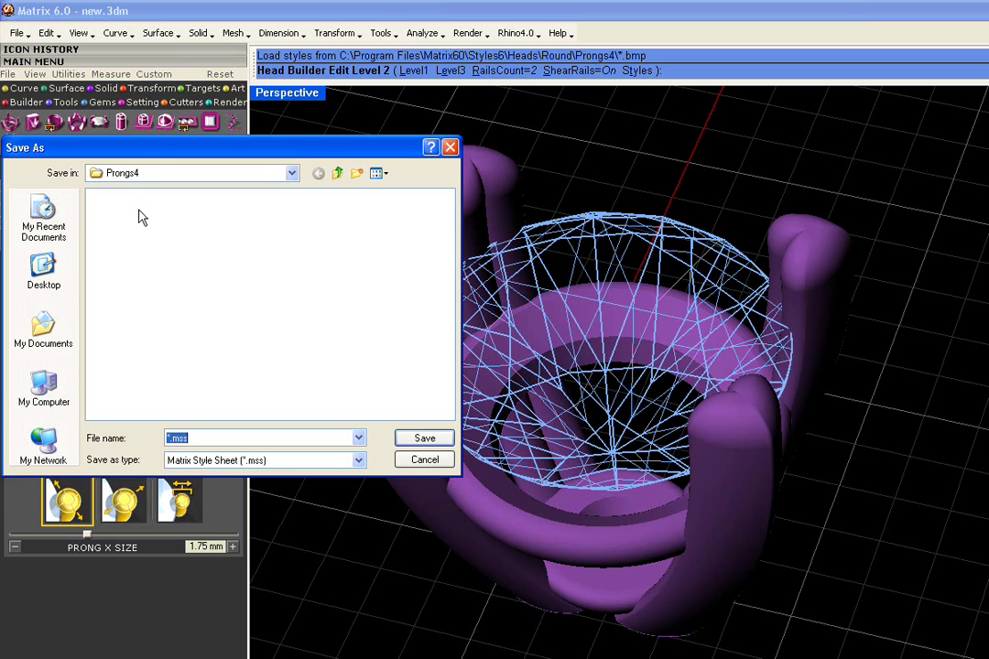
{"action": "type", "text": "thursday"}
{"action": "left_click", "coordinate": [425, 443]}
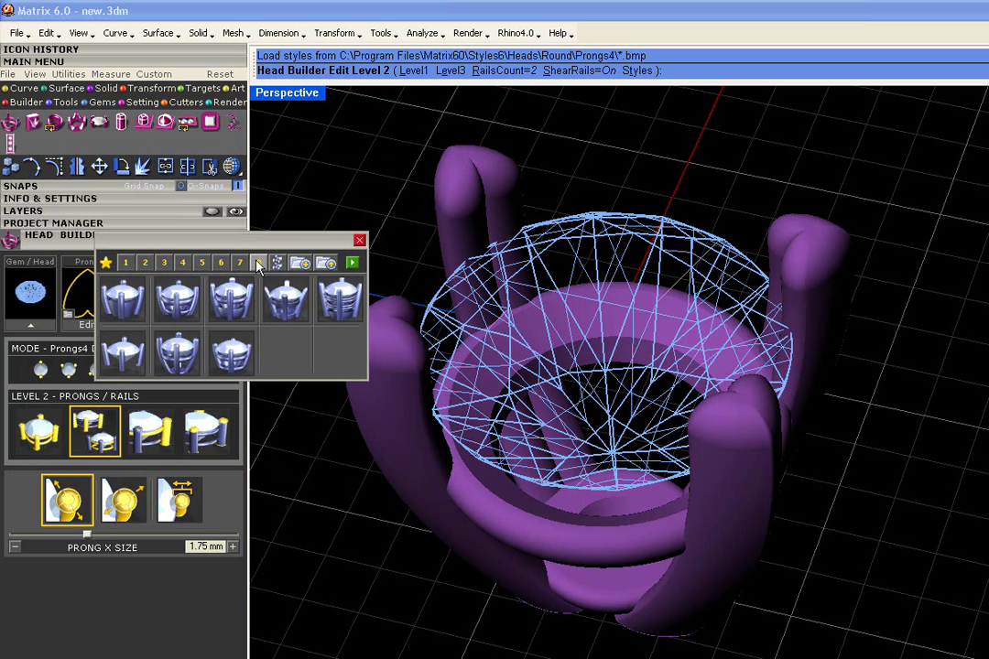
{"action": "left_click", "coordinate": [338, 295]}
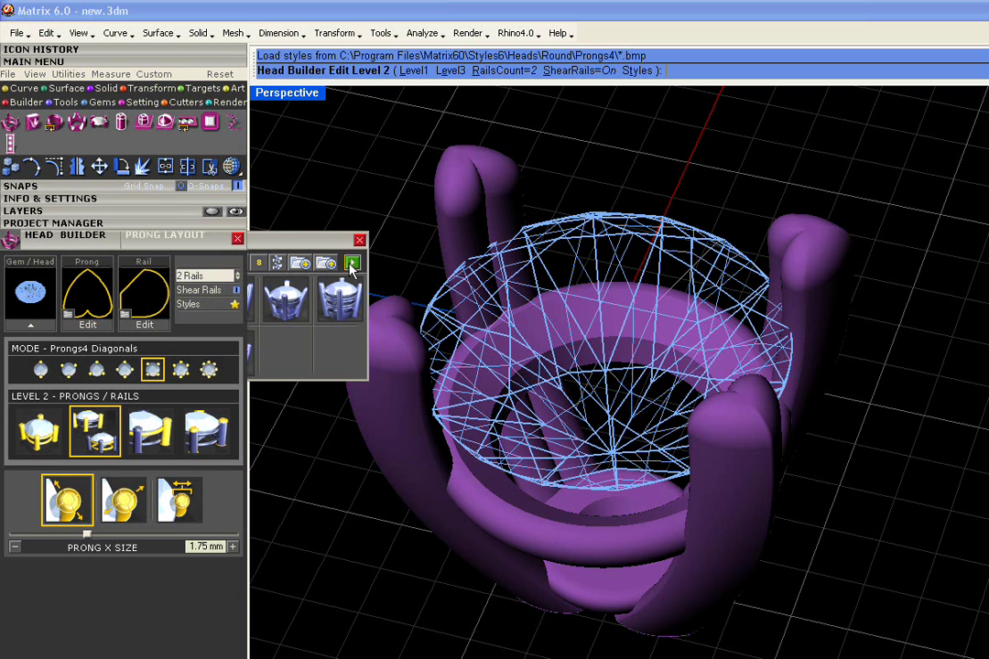
- Finish the Head Builder edit to create the head geometry and shade the Perspective view
{"action": "right_click", "coordinate": [268, 184]}
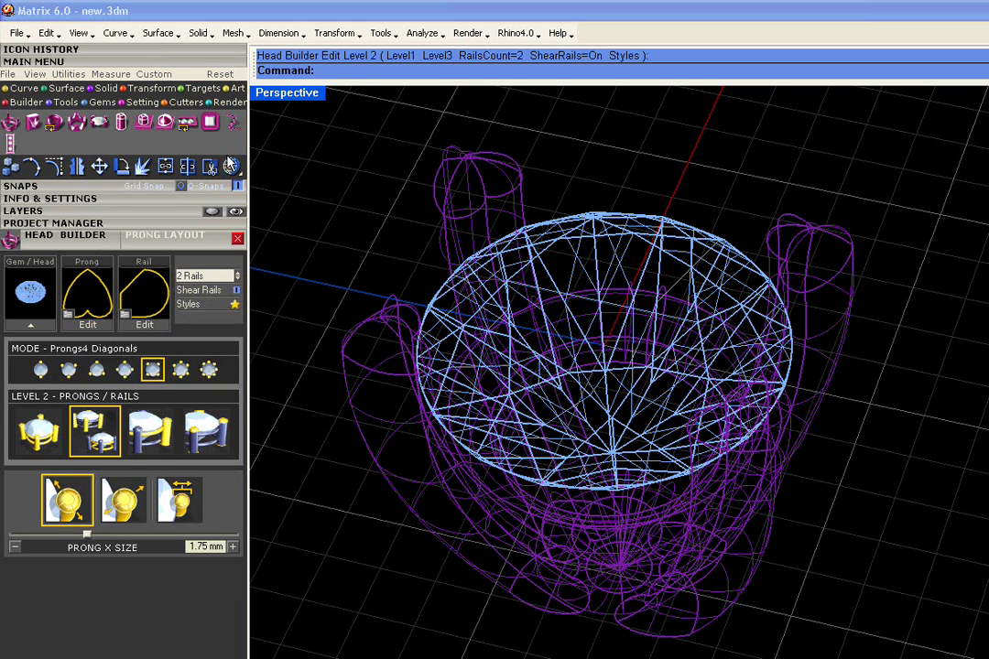
{"action": "left_click", "coordinate": [232, 166]}
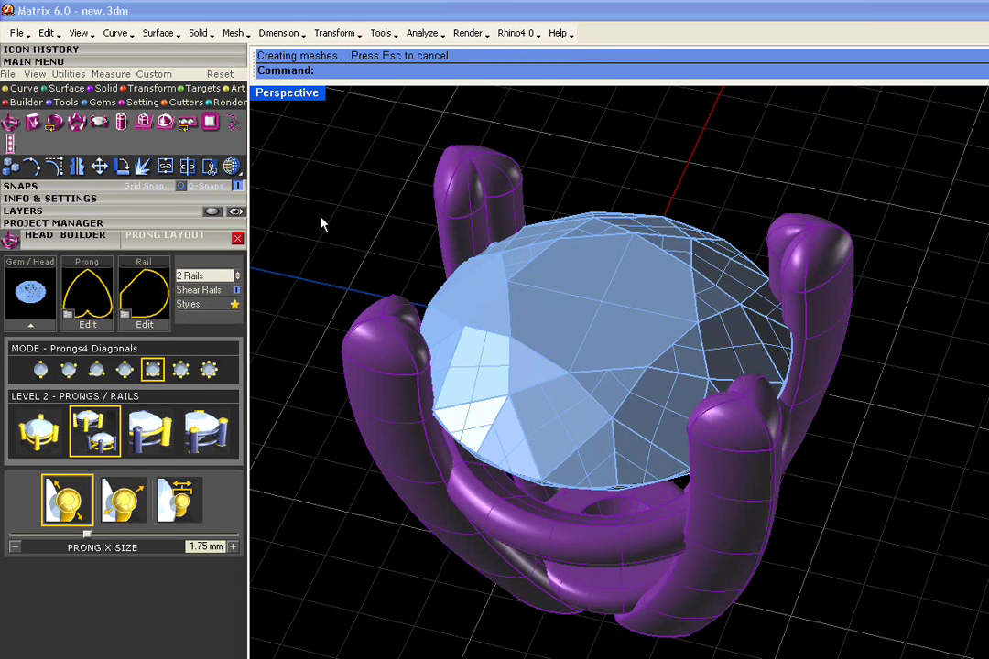